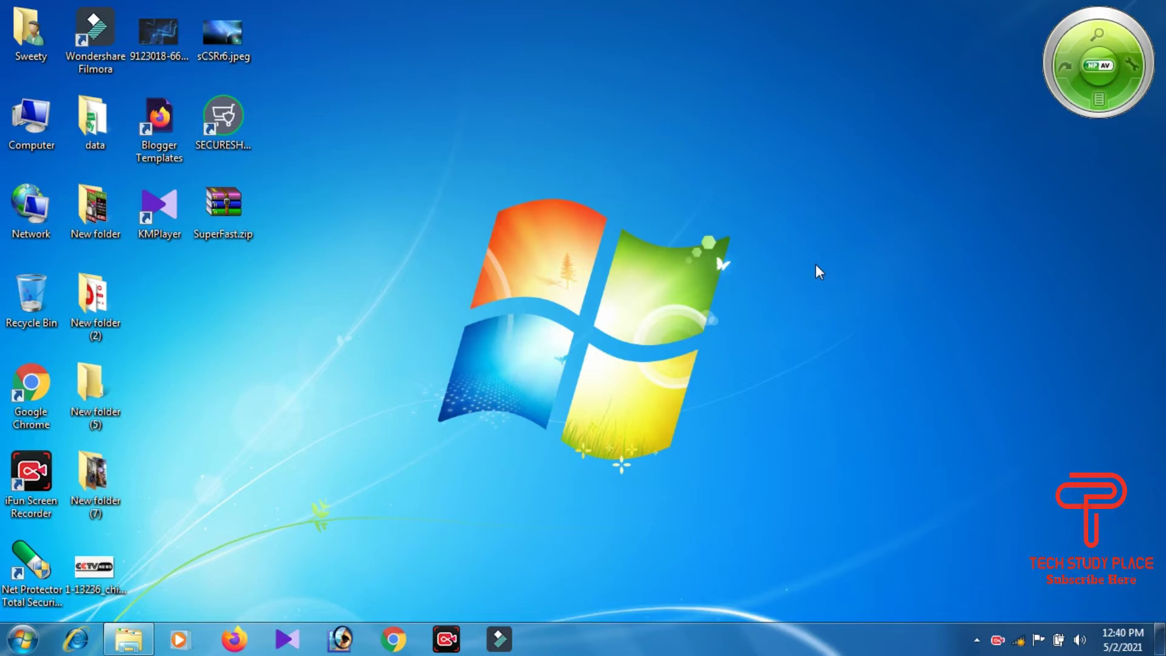
Step: Open Personalization from the desktop right-click menu, then maximize and restore its window
{"action": "right_click", "coordinate": [520, 44]}
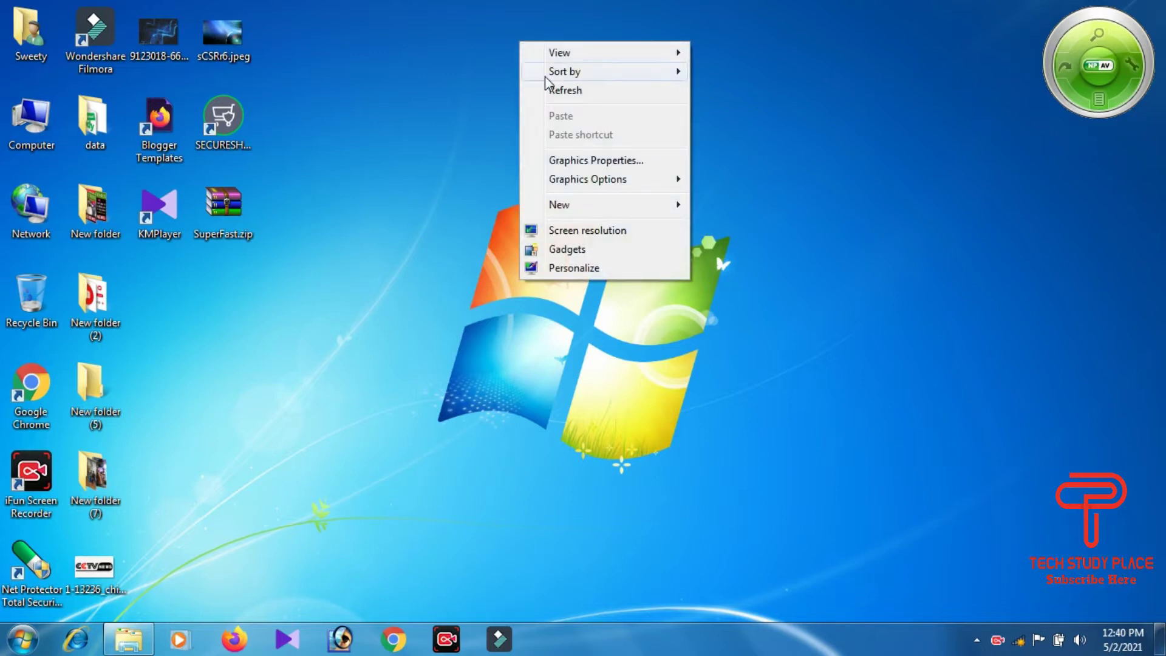
{"action": "left_click", "coordinate": [564, 272]}
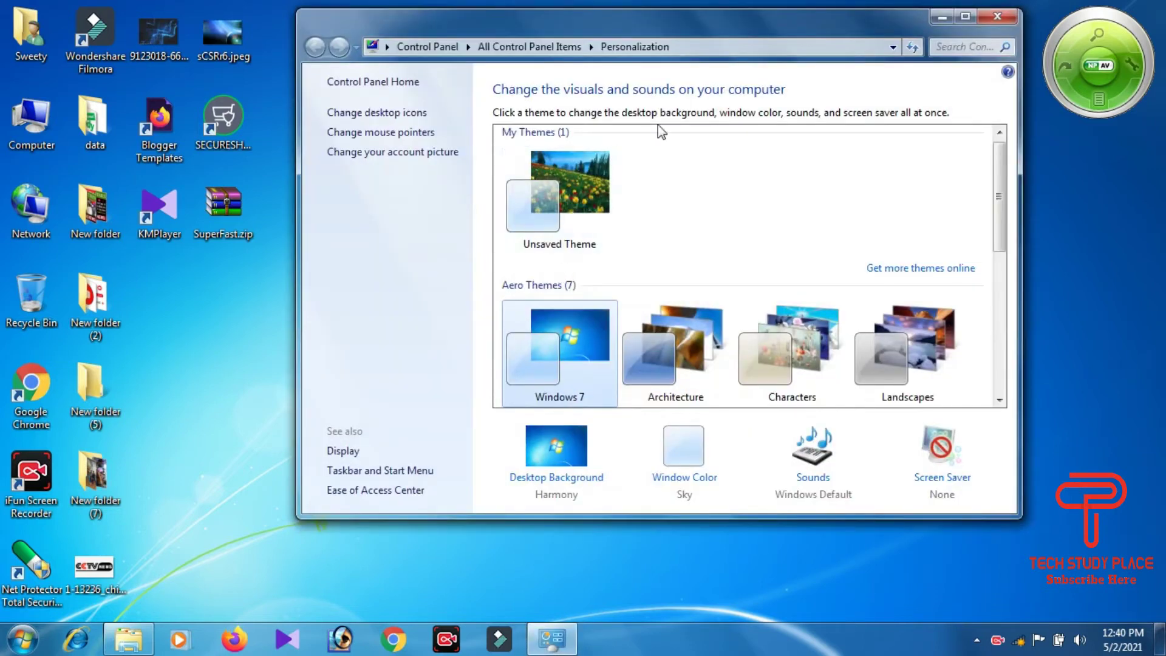
{"action": "double_click", "coordinate": [666, 25]}
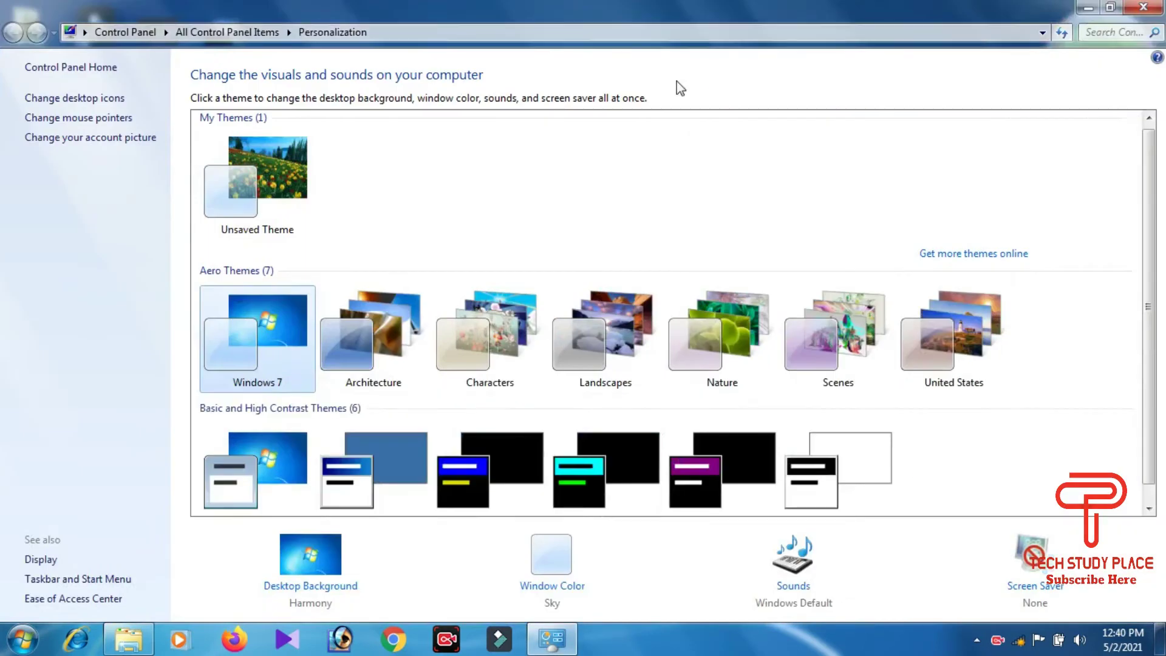
{"action": "double_click", "coordinate": [813, 7]}
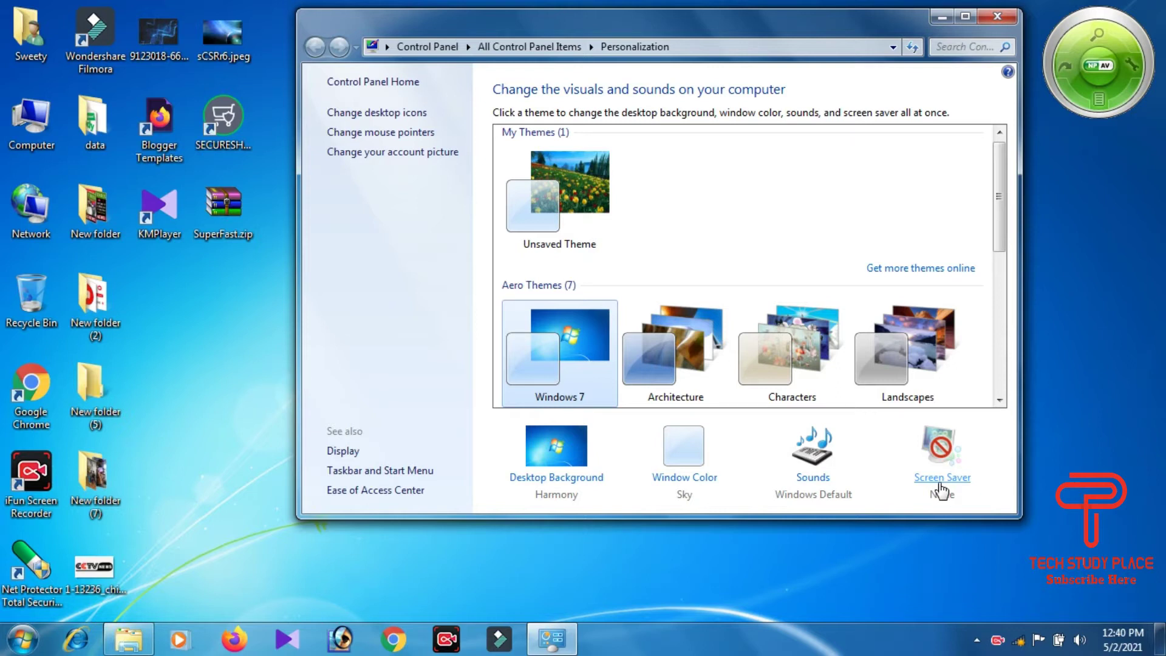
Step: In Screen Saver Settings, moved toward the screen centre, select the 3D Text screen saver
{"action": "left_click", "coordinate": [941, 480]}
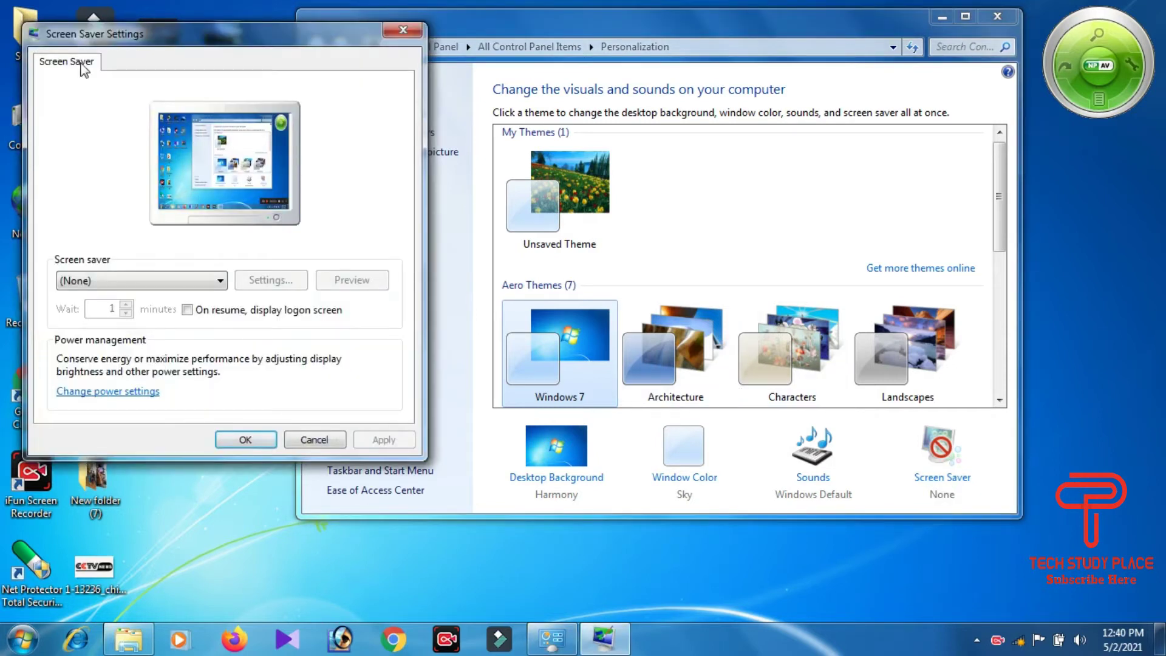
{"action": "left_click_drag", "start_coordinate": [191, 31], "coordinate": [356, 58]}
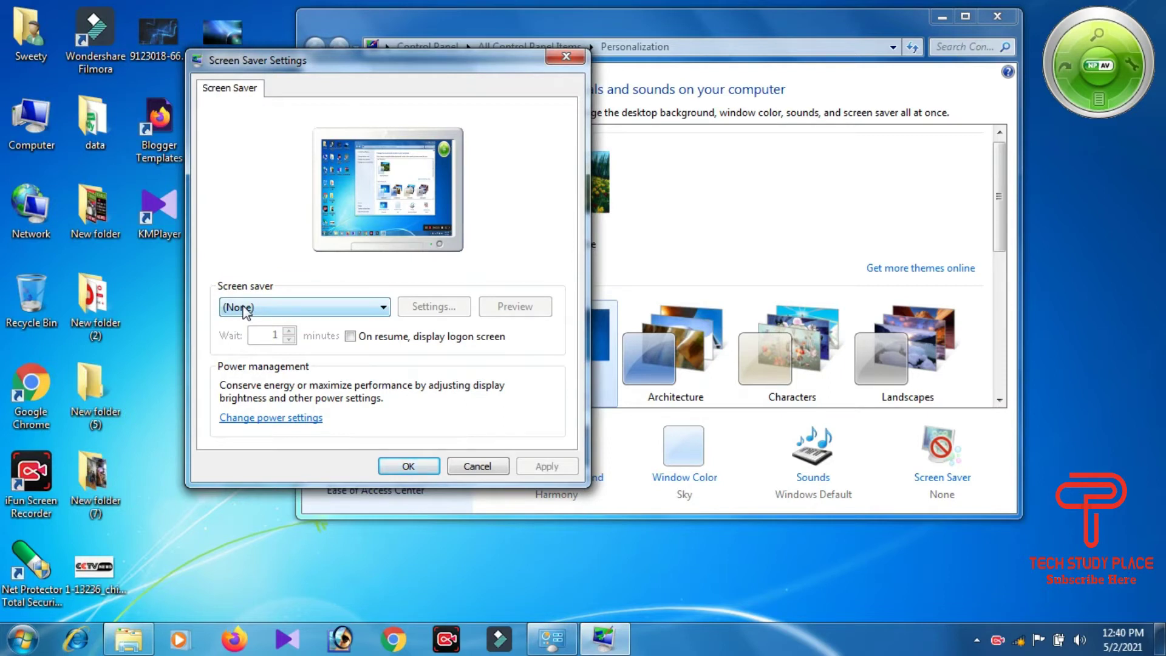
{"action": "left_click", "coordinate": [381, 308]}
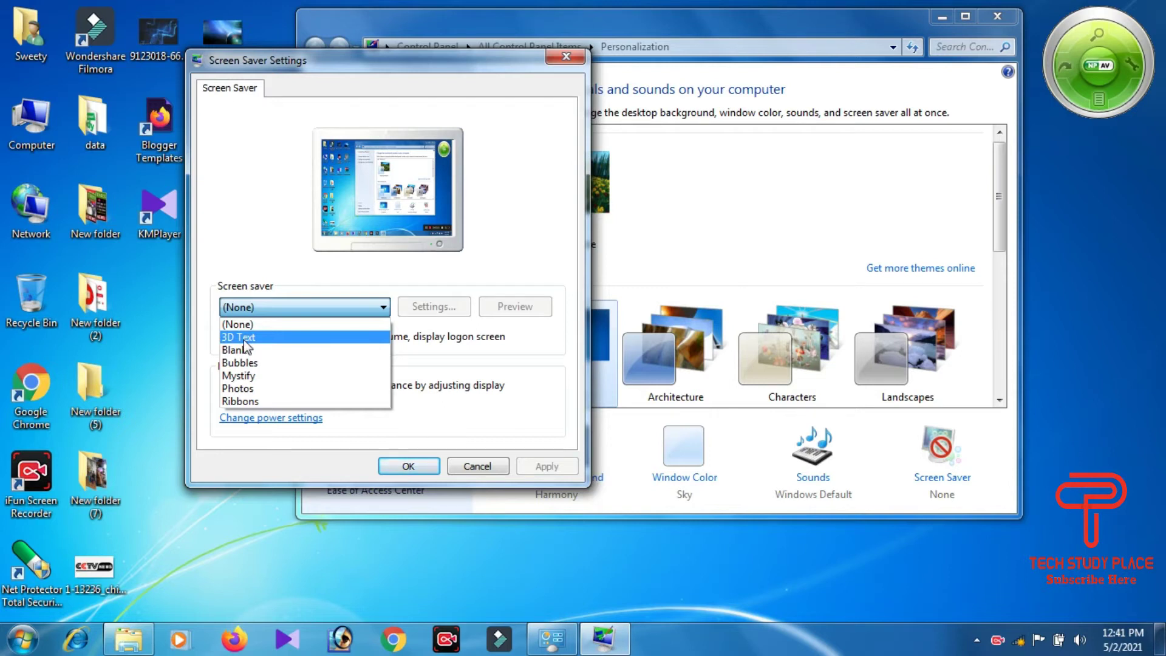
{"action": "left_click", "coordinate": [244, 339]}
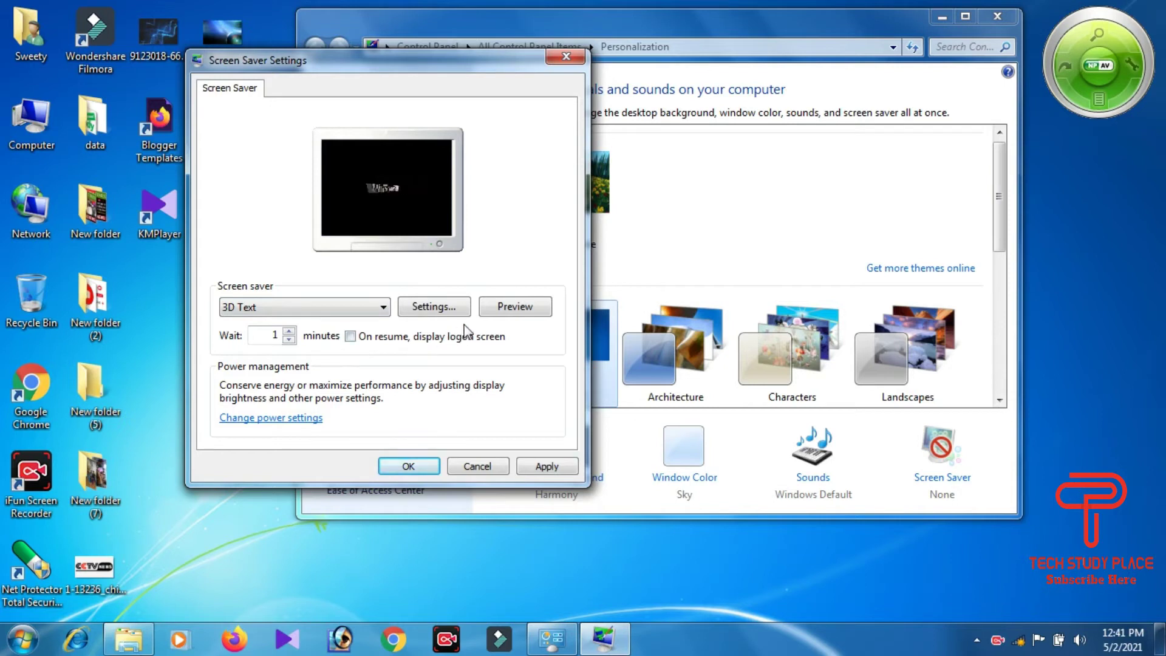
Step: Preview 3D Text full screen, then bring up its Settings
{"action": "left_click", "coordinate": [516, 308]}
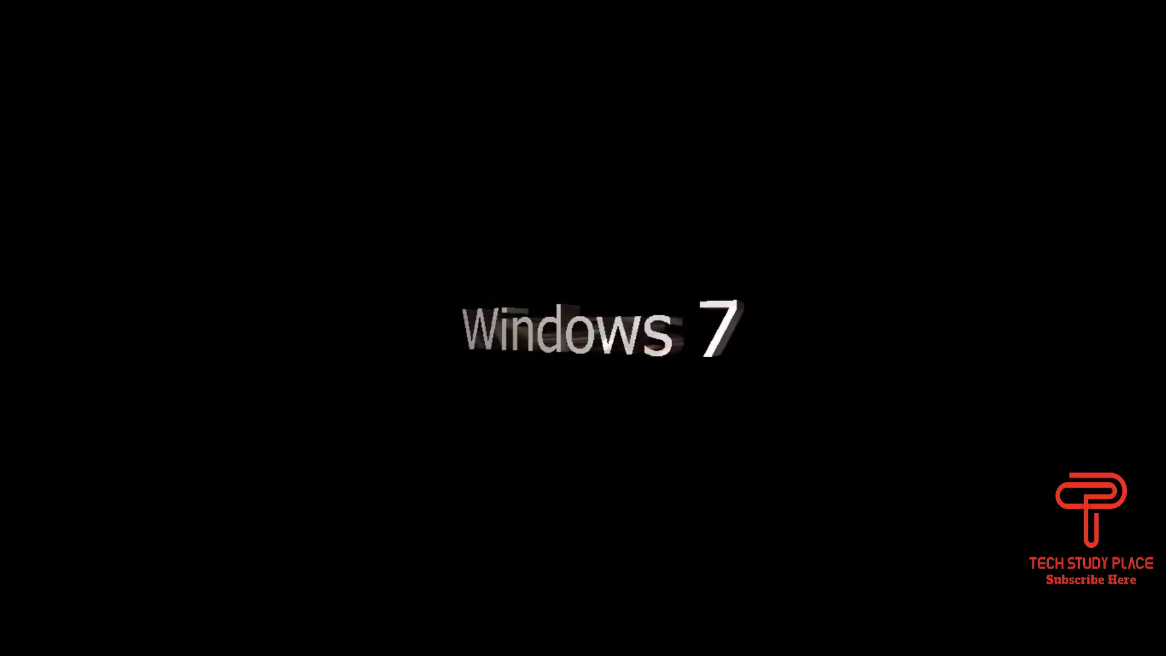
{"action": "mouse_move", "coordinate": [442, 319]}
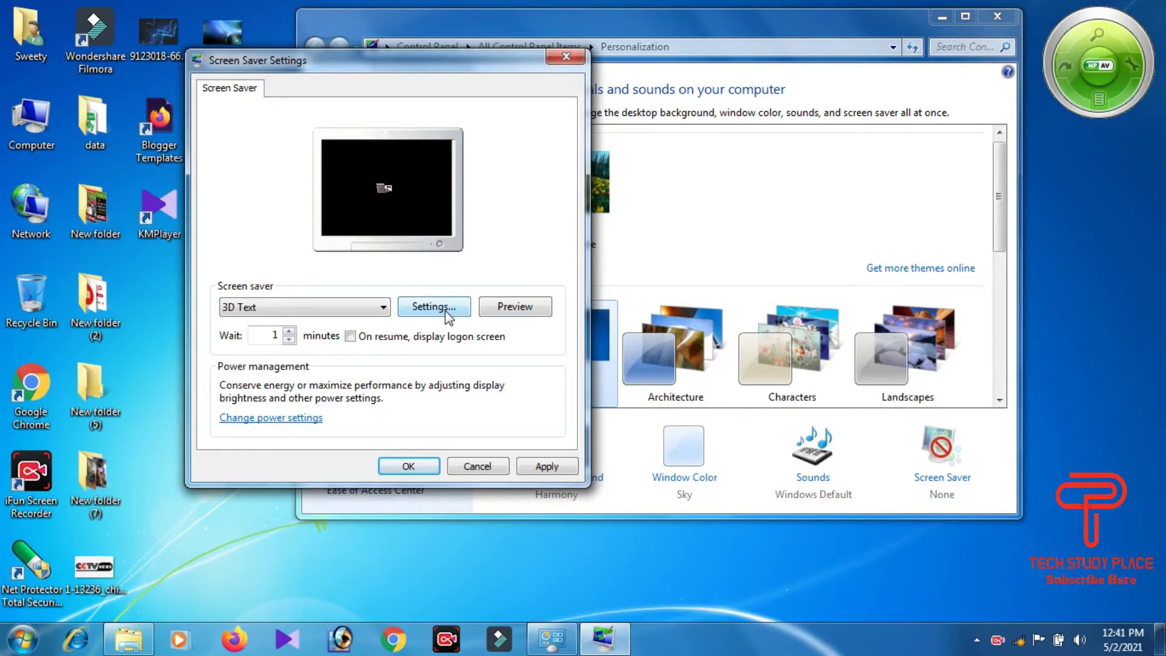
{"action": "left_click", "coordinate": [447, 311]}
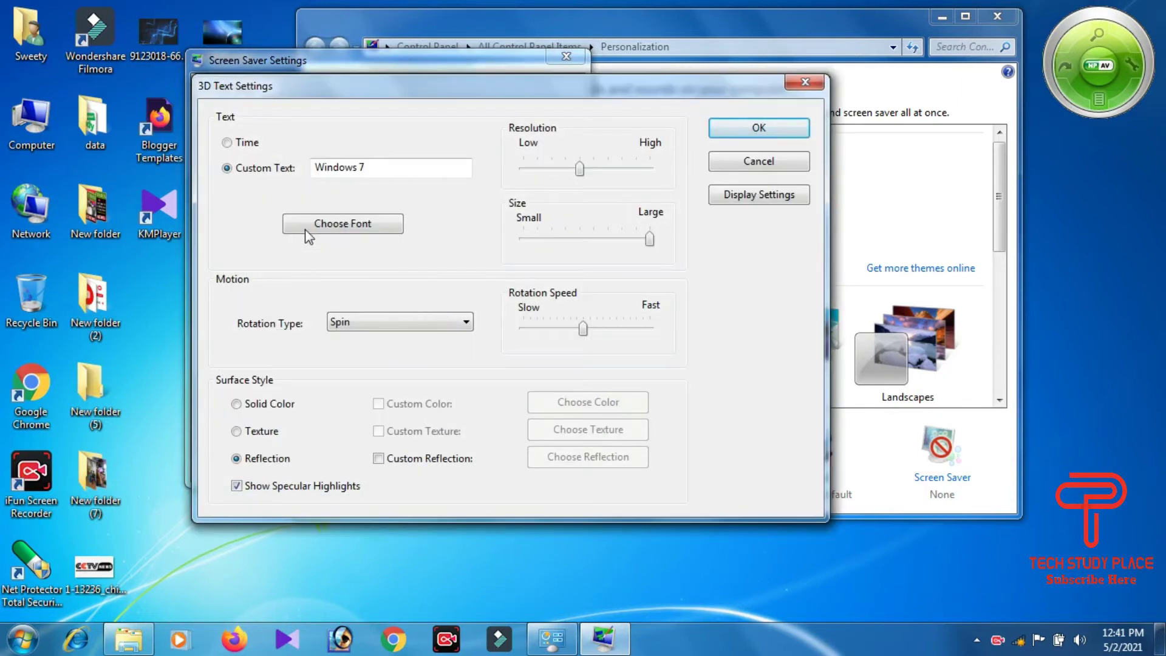
Step: Replace the 'Windows 7' custom text with a person's name, confirm, and preview it full screen
{"action": "left_click", "coordinate": [409, 169]}
{"action": "key", "text": "BackSpace"}
{"action": "key", "text": "BackSpace"}
{"action": "key", "text": "BackSpace"}
{"action": "key", "text": "BackSpace"}
{"action": "key", "text": "BackSpace"}
{"action": "key", "text": "BackSpace"}
{"action": "key", "text": "BackSpace"}
{"action": "key", "text": "BackSpace"}
{"action": "key", "text": "BackSpace"}
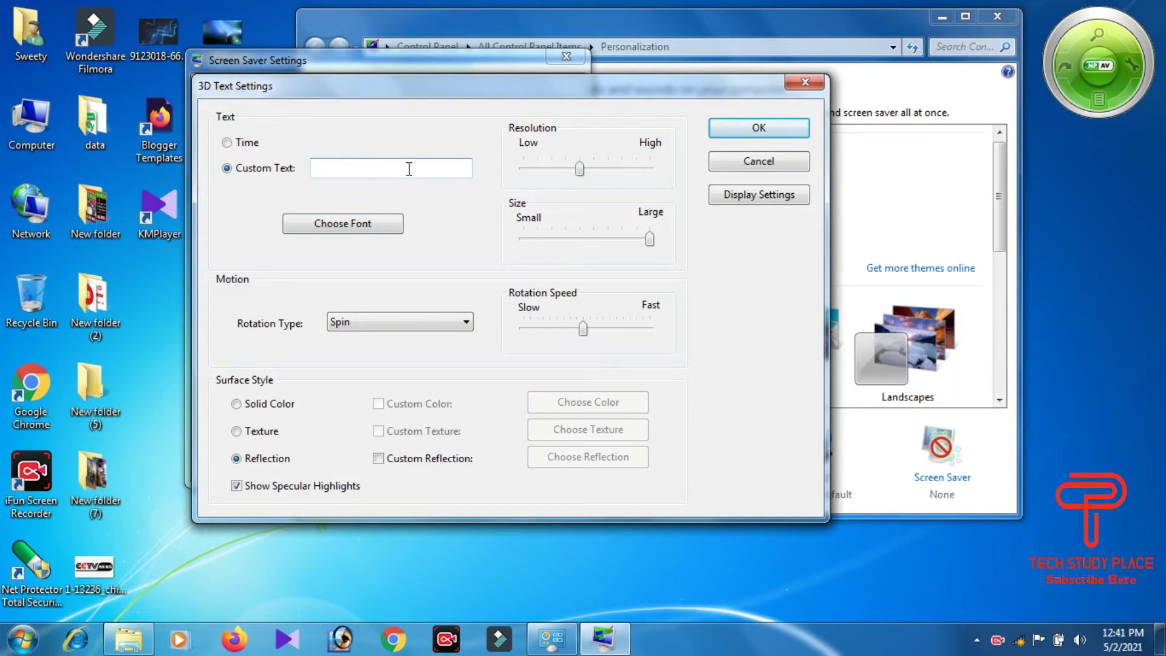
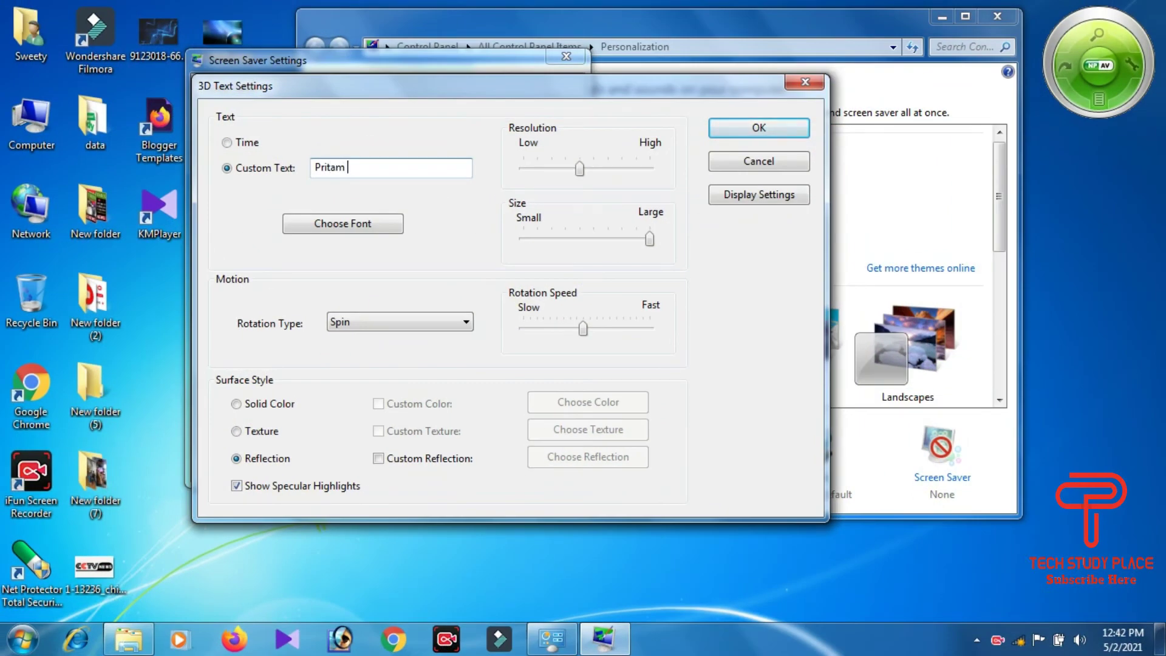
{"action": "key", "text": "BackSpace"}
{"action": "key", "text": "BackSpace"}
{"action": "key", "text": "BackSpace"}
{"action": "key", "text": "BackSpace"}
{"action": "key", "text": "BackSpace"}
{"action": "key", "text": "BackSpace"}
{"action": "key", "text": "BackSpace"}
{"action": "left_click", "coordinate": [758, 130]}
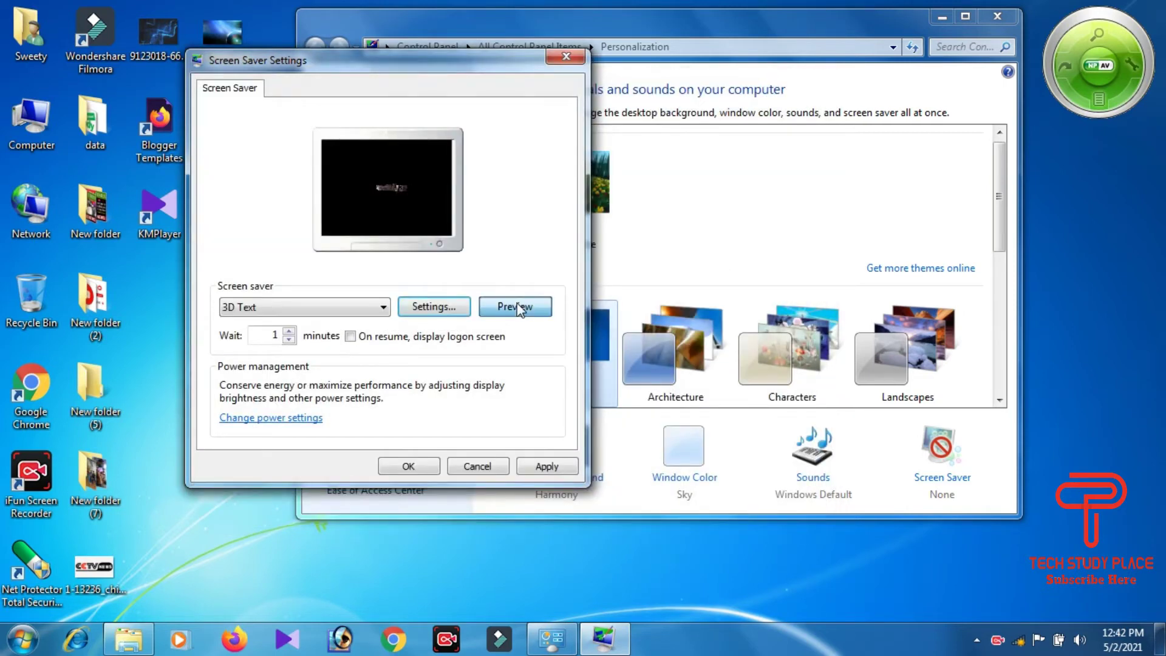
{"action": "left_click", "coordinate": [515, 307]}
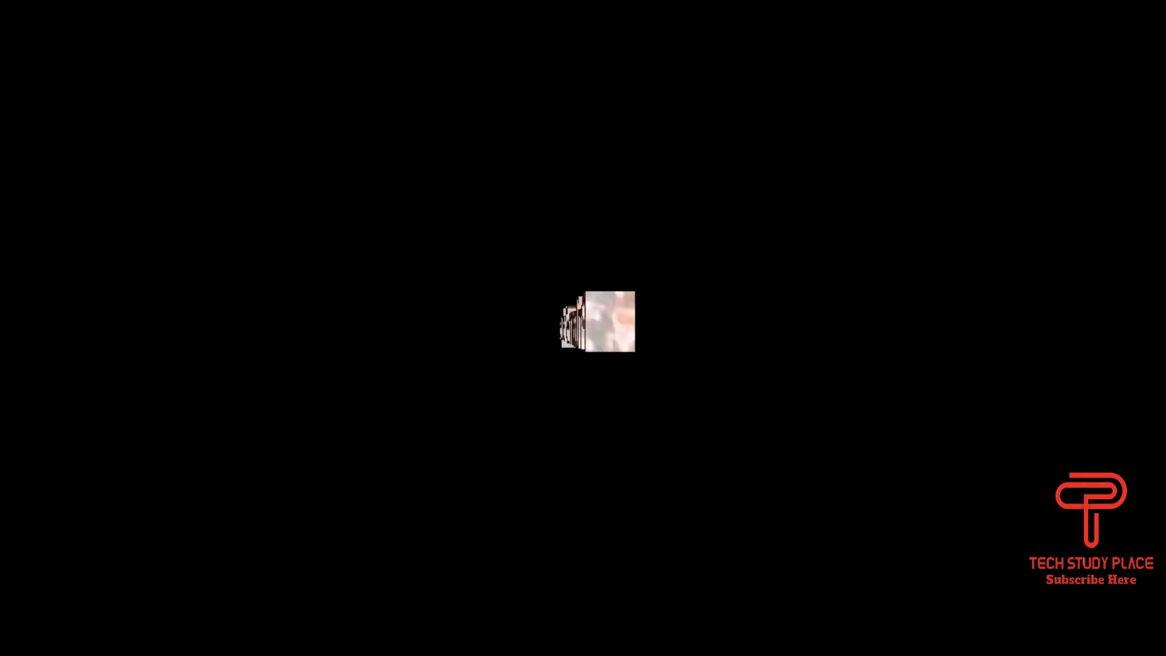
Step: Reopen the 3D Text options and, after browsing several fonts, pick the Umbrella font
{"action": "mouse_move", "coordinate": [515, 307]}
{"action": "left_click", "coordinate": [435, 307]}
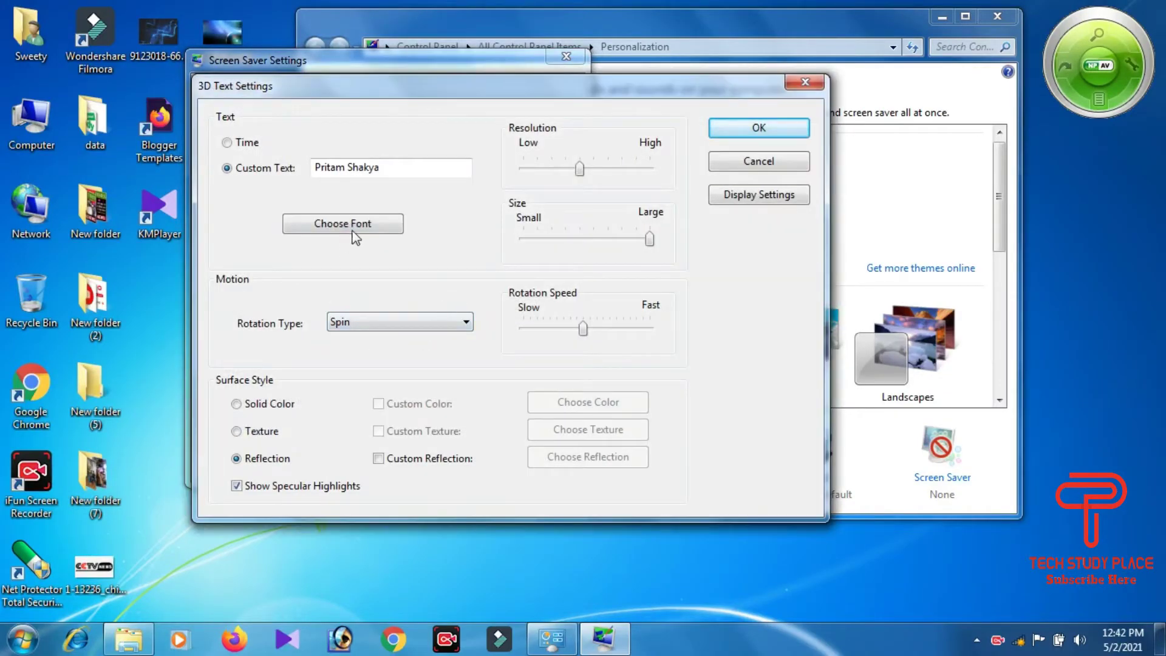
{"action": "left_click", "coordinate": [368, 229]}
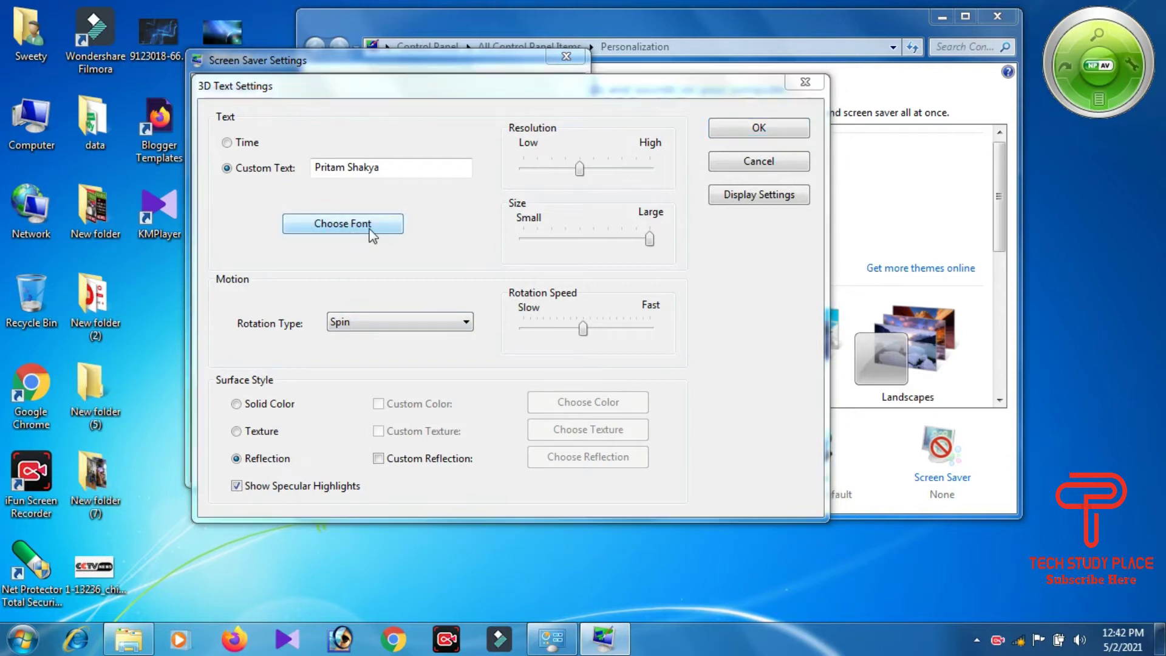
{"action": "left_click", "coordinate": [283, 278]}
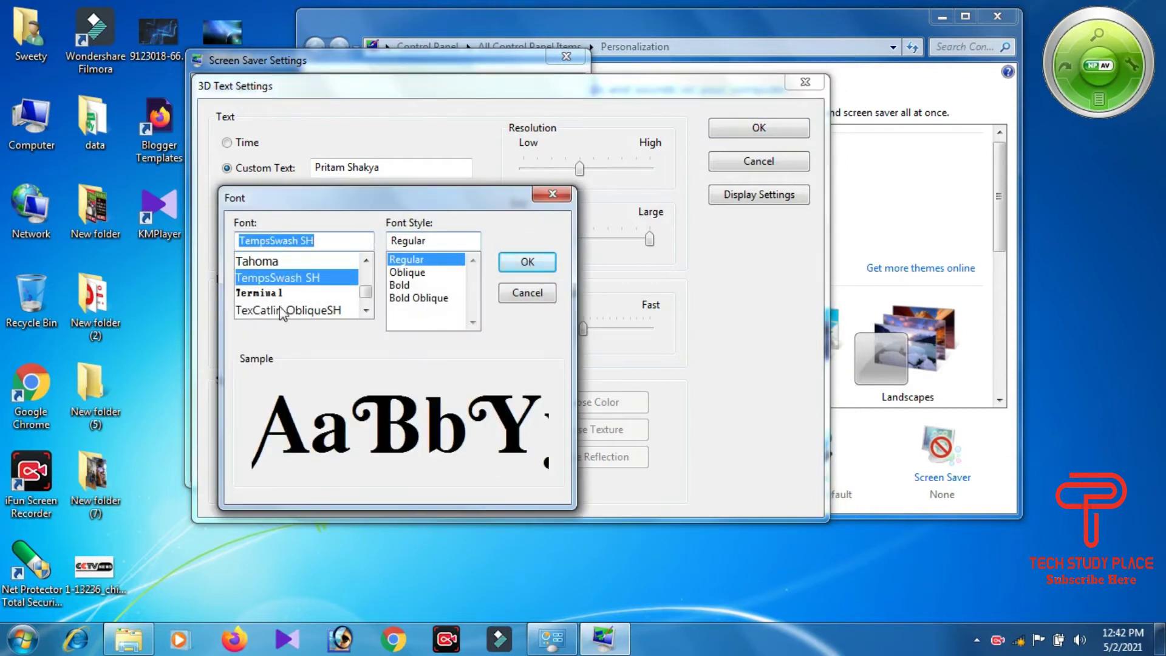
{"action": "left_click", "coordinate": [279, 306]}
{"action": "scroll", "coordinate": [280, 306], "scroll_direction": "down", "scroll_amount": 1}
{"action": "left_click", "coordinate": [279, 284]}
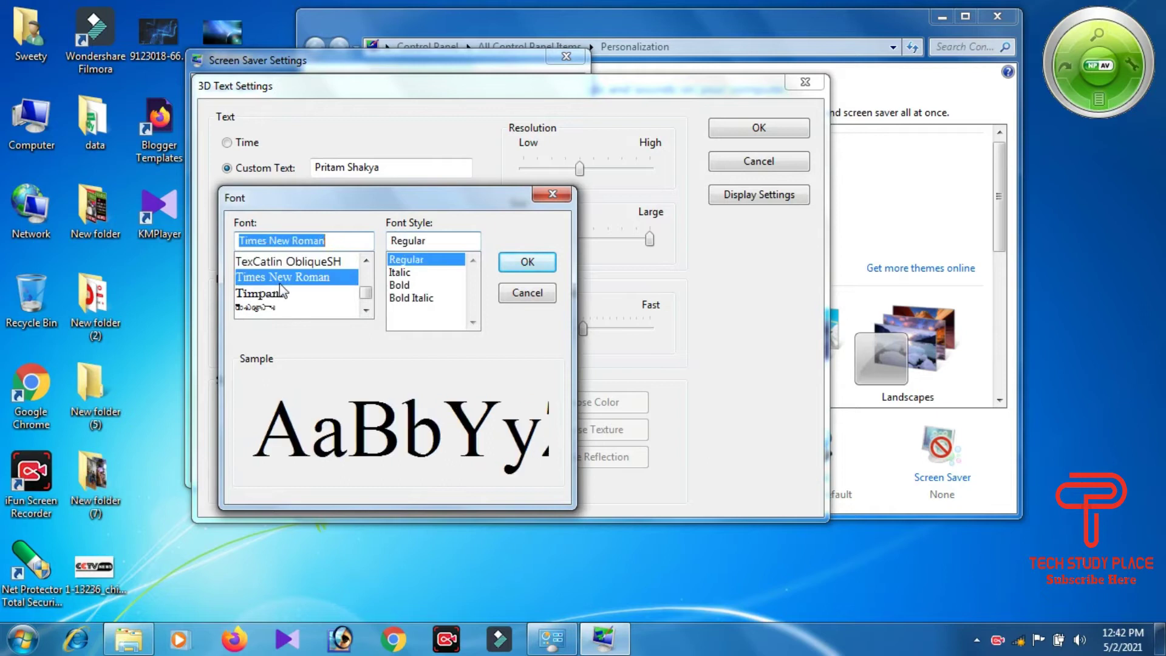
{"action": "left_click", "coordinate": [279, 293]}
{"action": "scroll", "coordinate": [280, 283], "scroll_direction": "down", "scroll_amount": 3}
{"action": "left_click", "coordinate": [279, 282]}
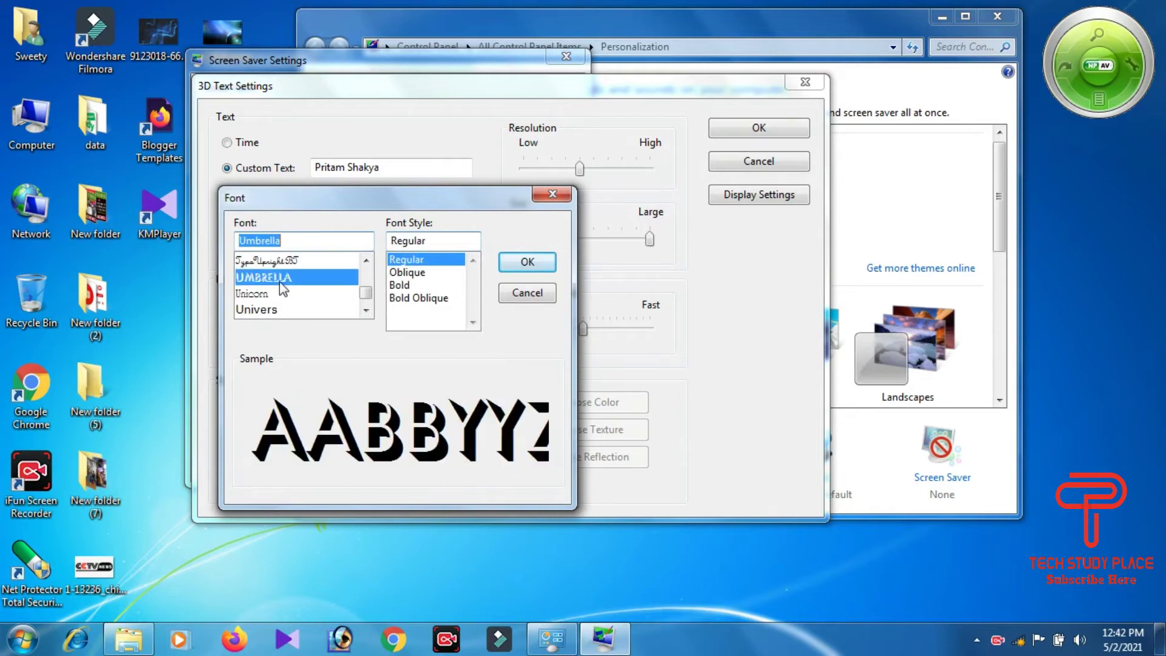
{"action": "left_click", "coordinate": [279, 293]}
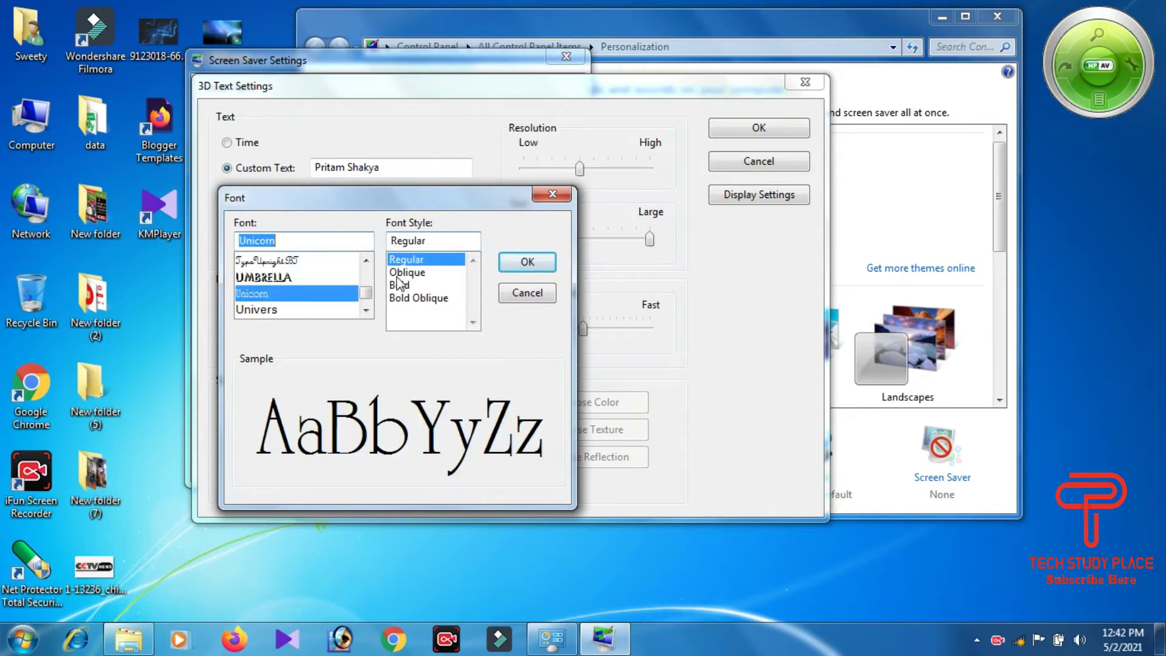
{"action": "left_click", "coordinate": [278, 278]}
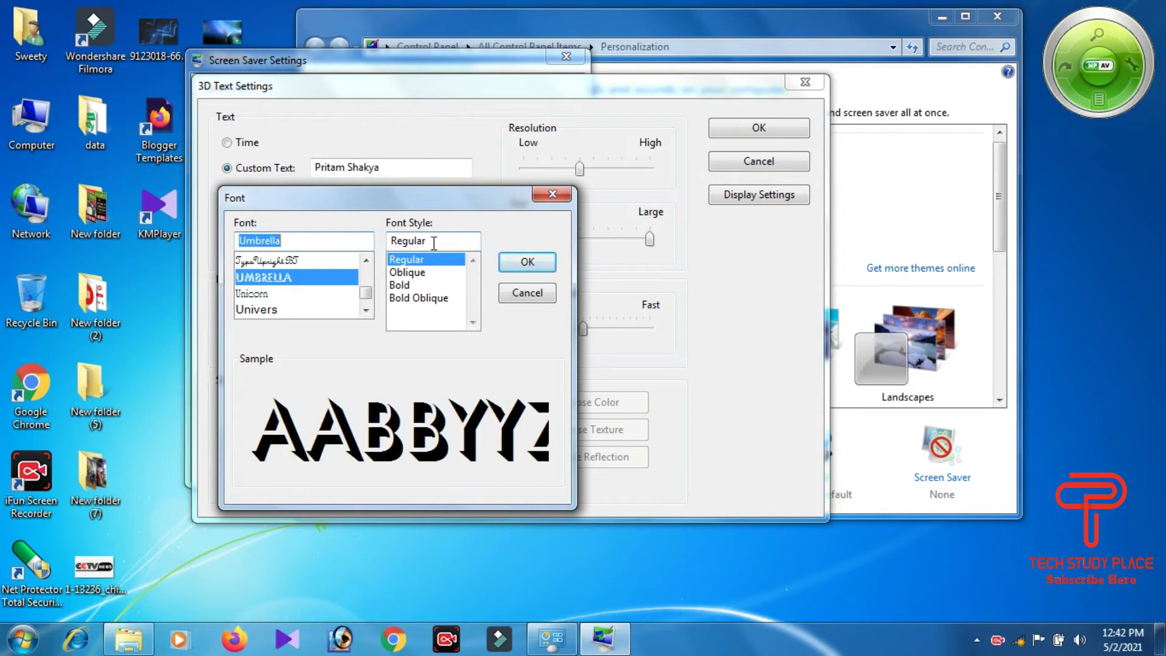
Step: Set the font style to Bold, confirm Umbrella Bold, and preview the text
{"action": "left_click", "coordinate": [415, 273]}
{"action": "left_click", "coordinate": [408, 287]}
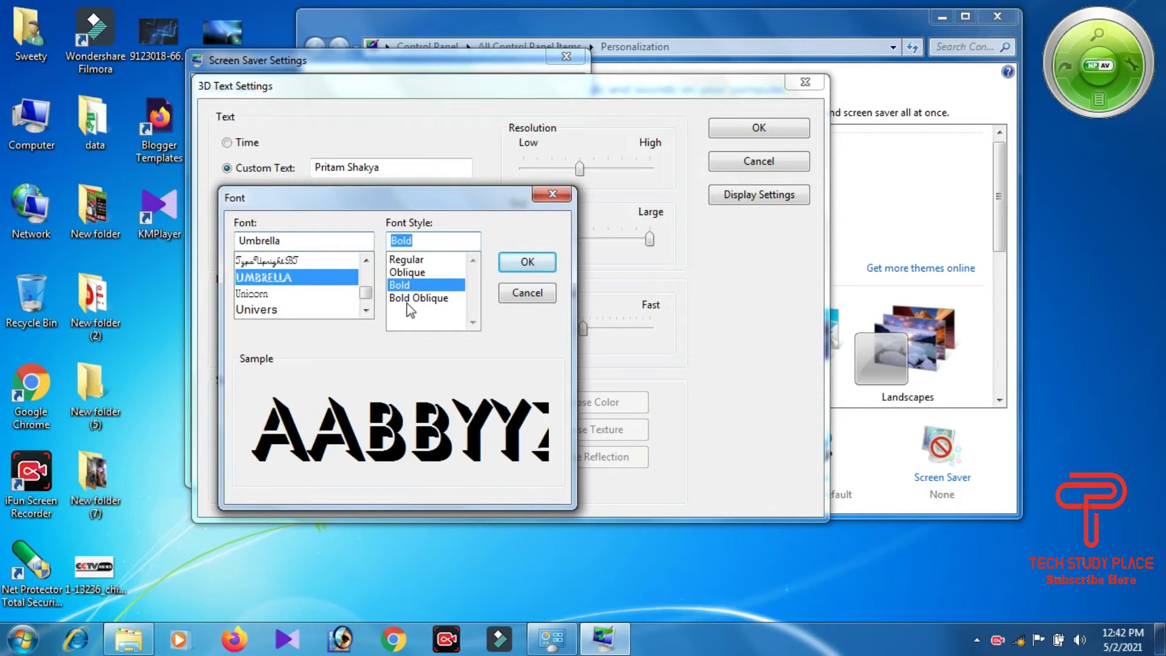
{"action": "left_click", "coordinate": [408, 298]}
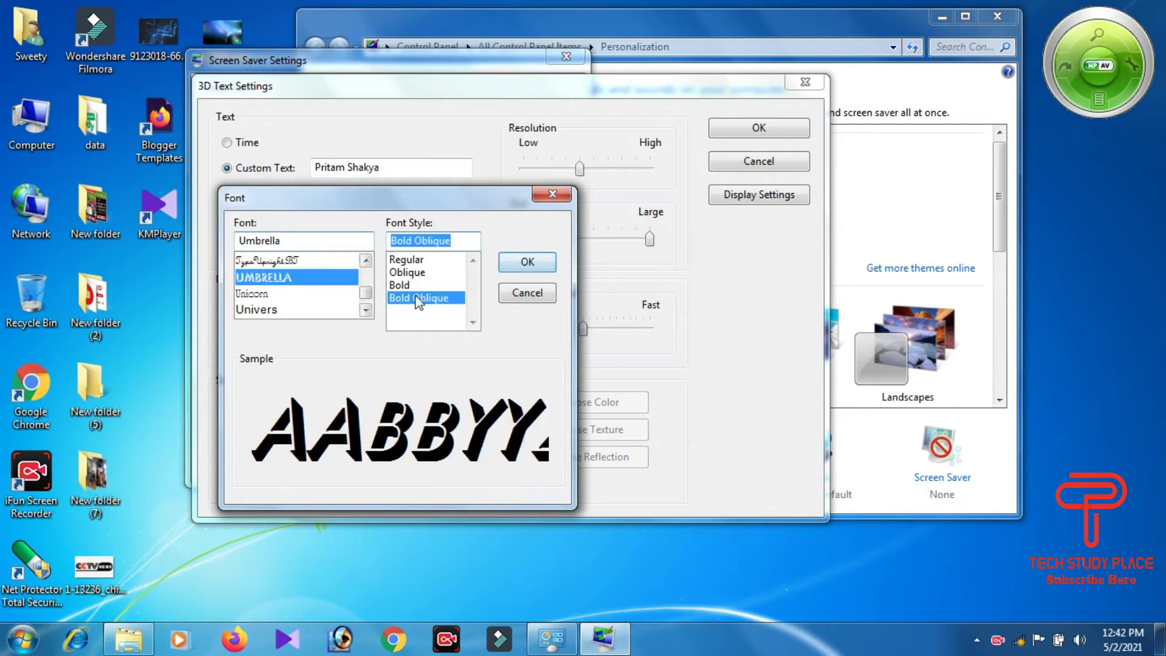
{"action": "left_click", "coordinate": [451, 285]}
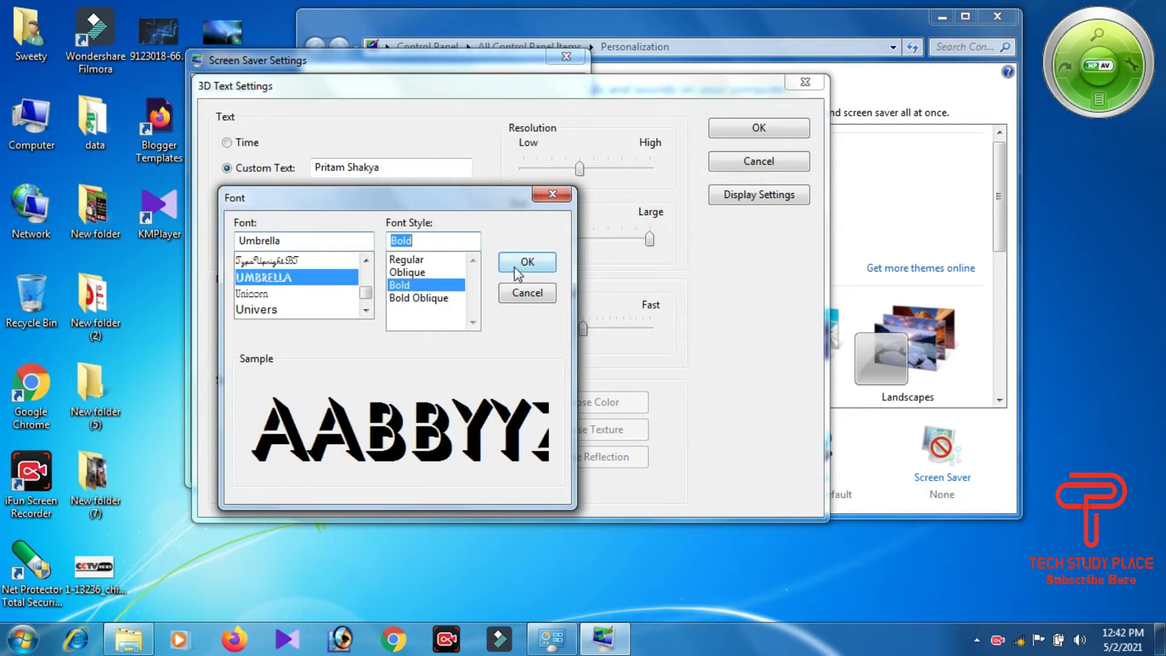
{"action": "left_click", "coordinate": [516, 266]}
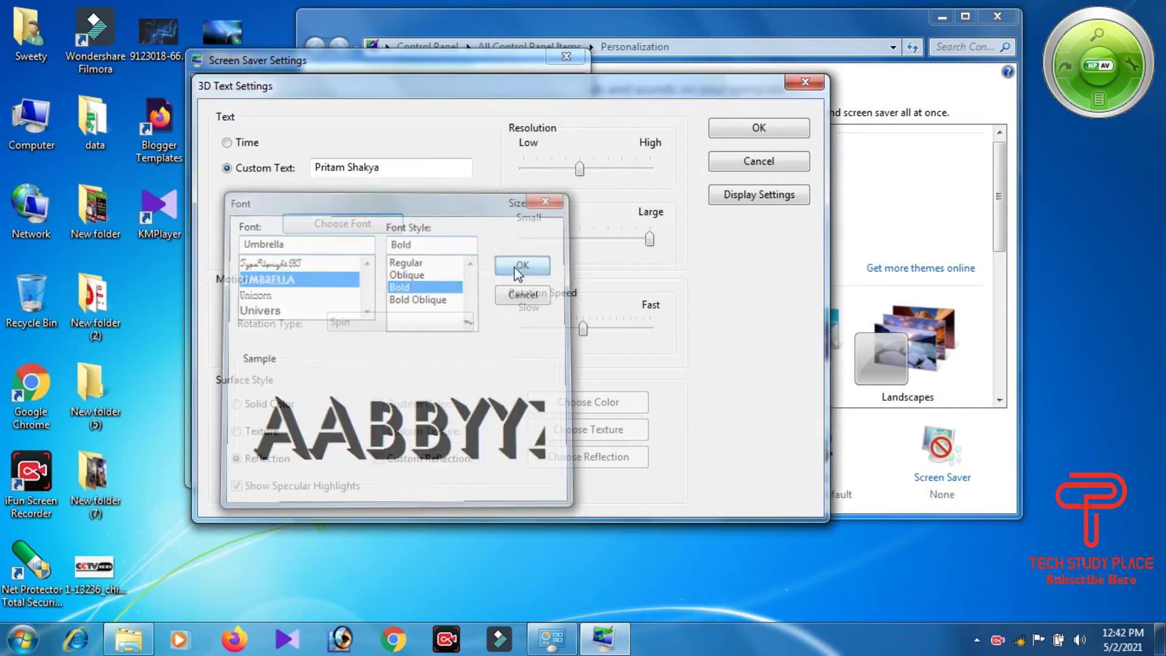
{"action": "left_click", "coordinate": [790, 135]}
{"action": "left_click", "coordinate": [515, 308]}
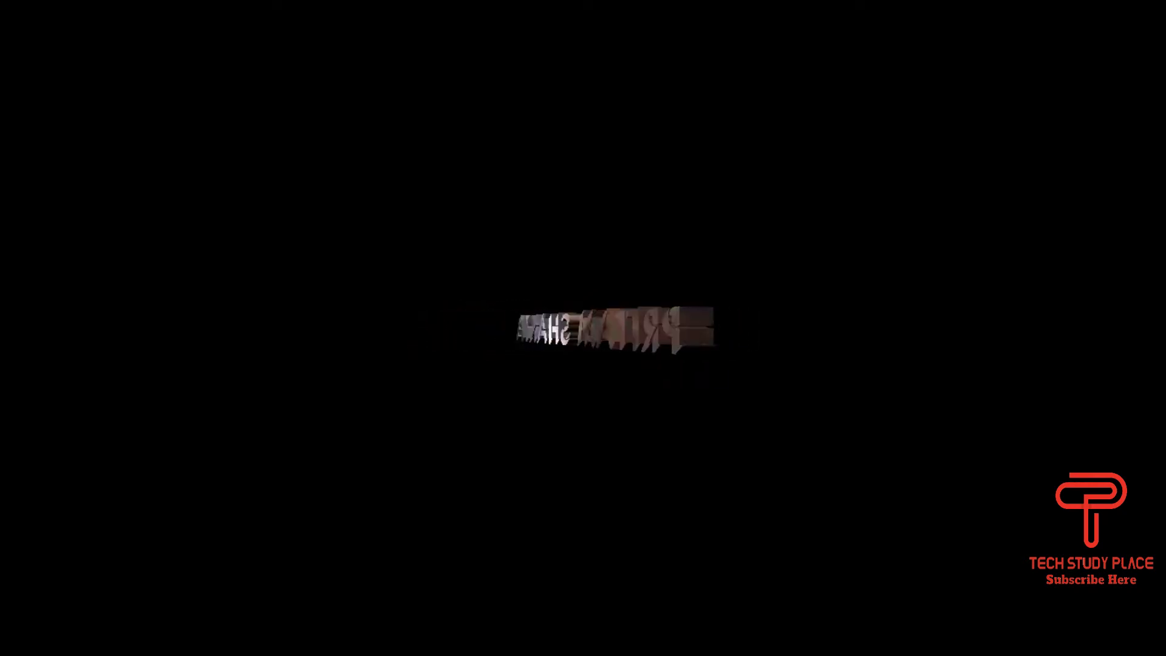
Step: Choose VAG Round as the 3D text font, after trying UpperWestSide, and preview it
{"action": "mouse_move", "coordinate": [406, 396]}
{"action": "left_click", "coordinate": [431, 309]}
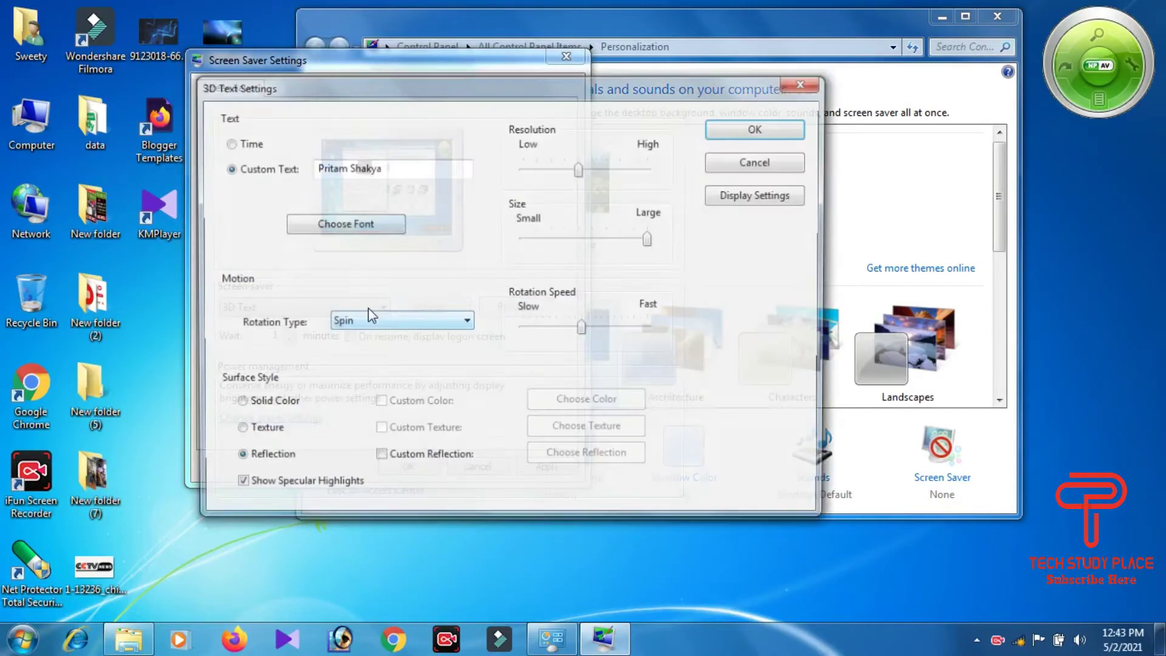
{"action": "left_click", "coordinate": [343, 224]}
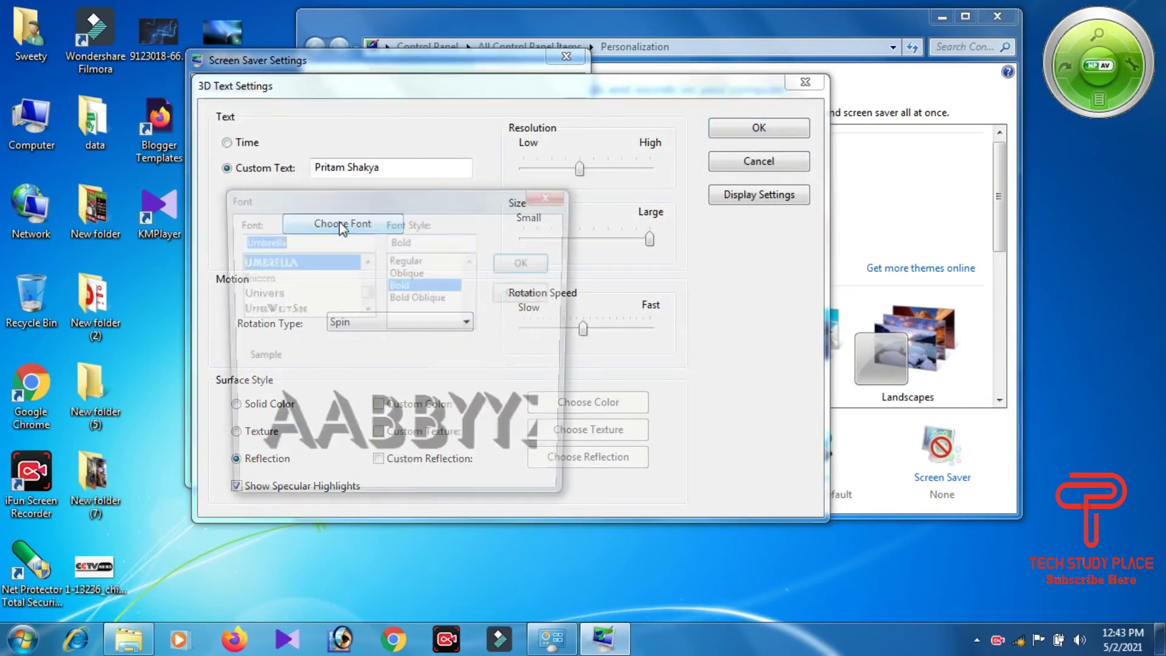
{"action": "left_click", "coordinate": [293, 310]}
{"action": "scroll", "coordinate": [290, 300], "scroll_direction": "down", "scroll_amount": 2}
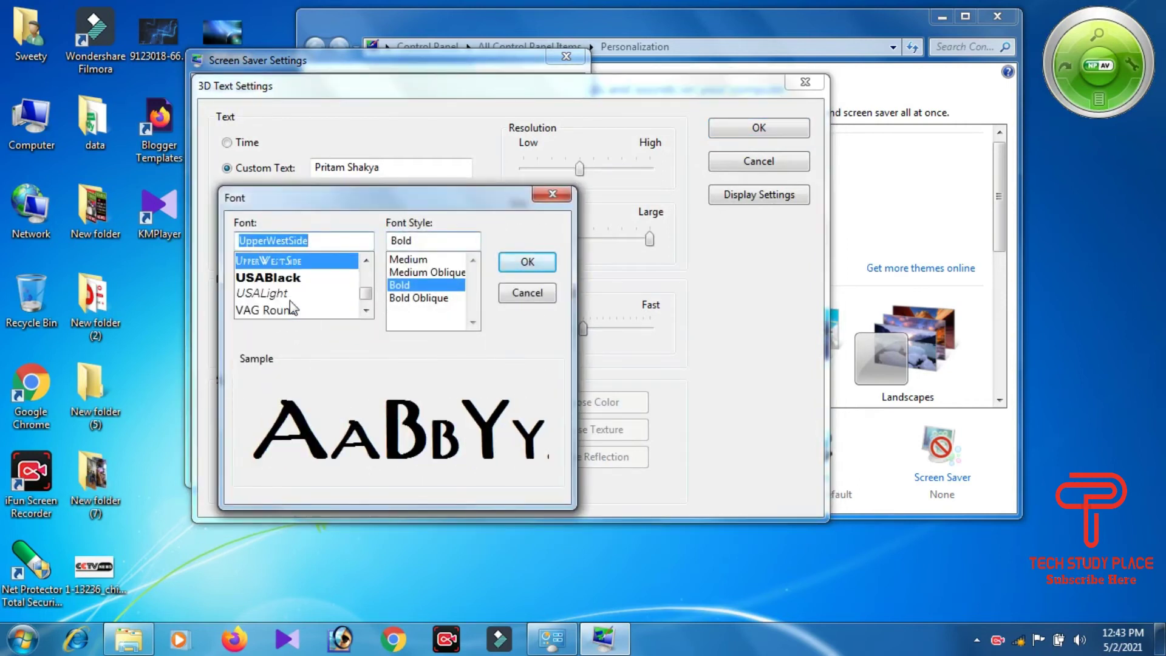
{"action": "left_click", "coordinate": [274, 265]}
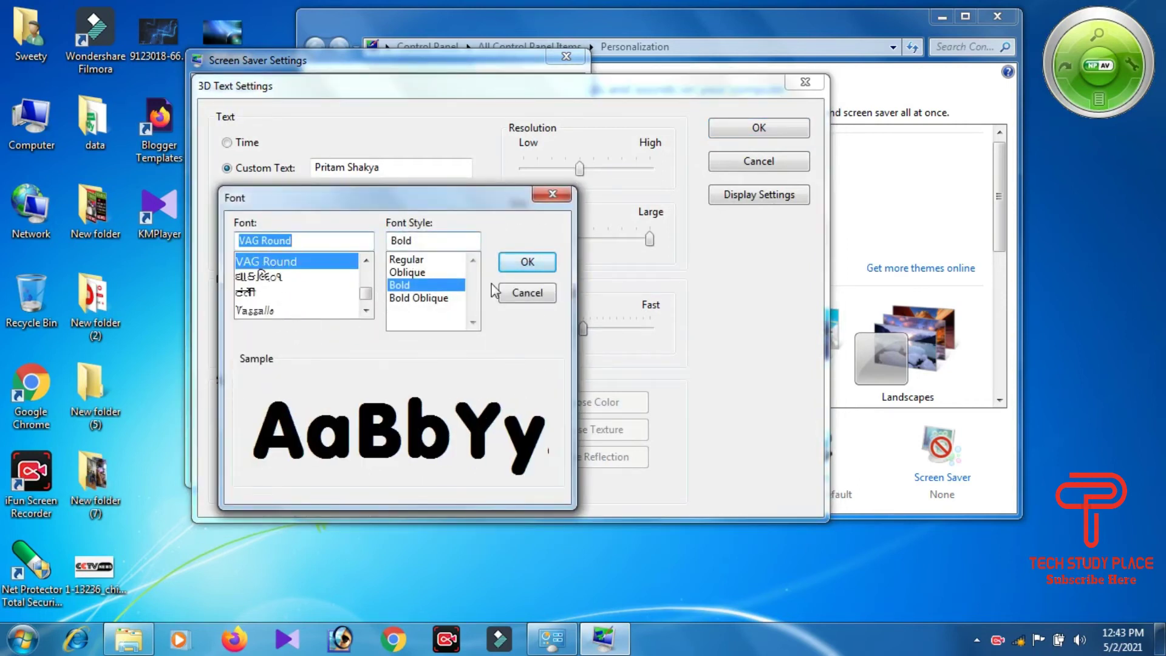
{"action": "left_click", "coordinate": [509, 261]}
{"action": "left_click", "coordinate": [765, 130]}
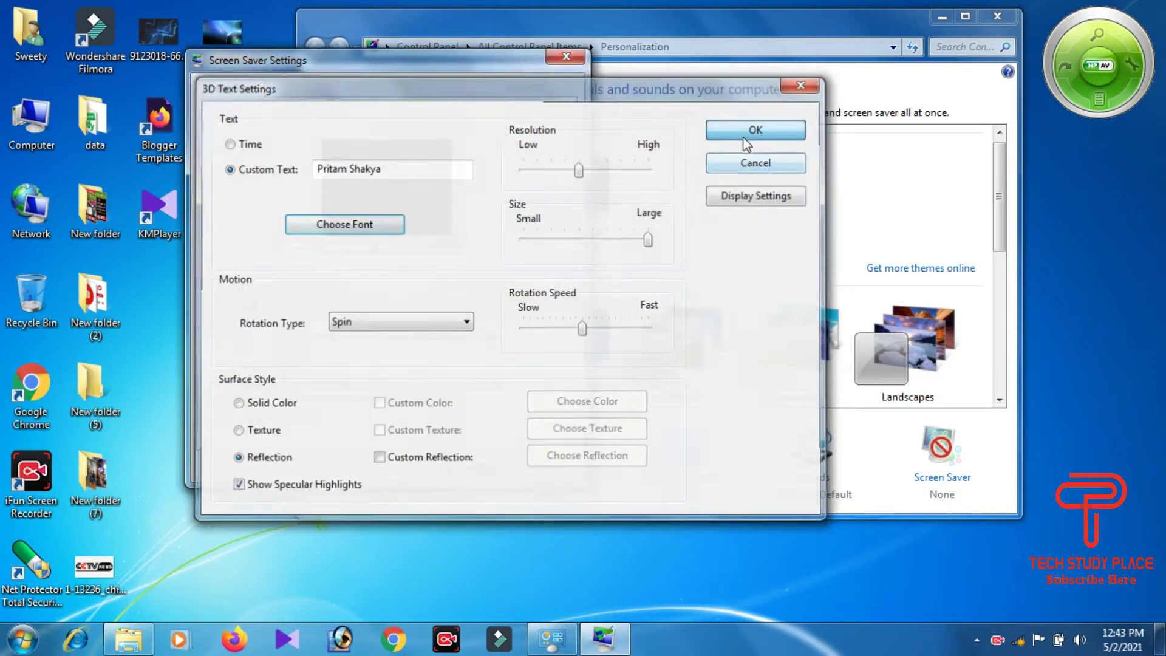
{"action": "left_click", "coordinate": [537, 305]}
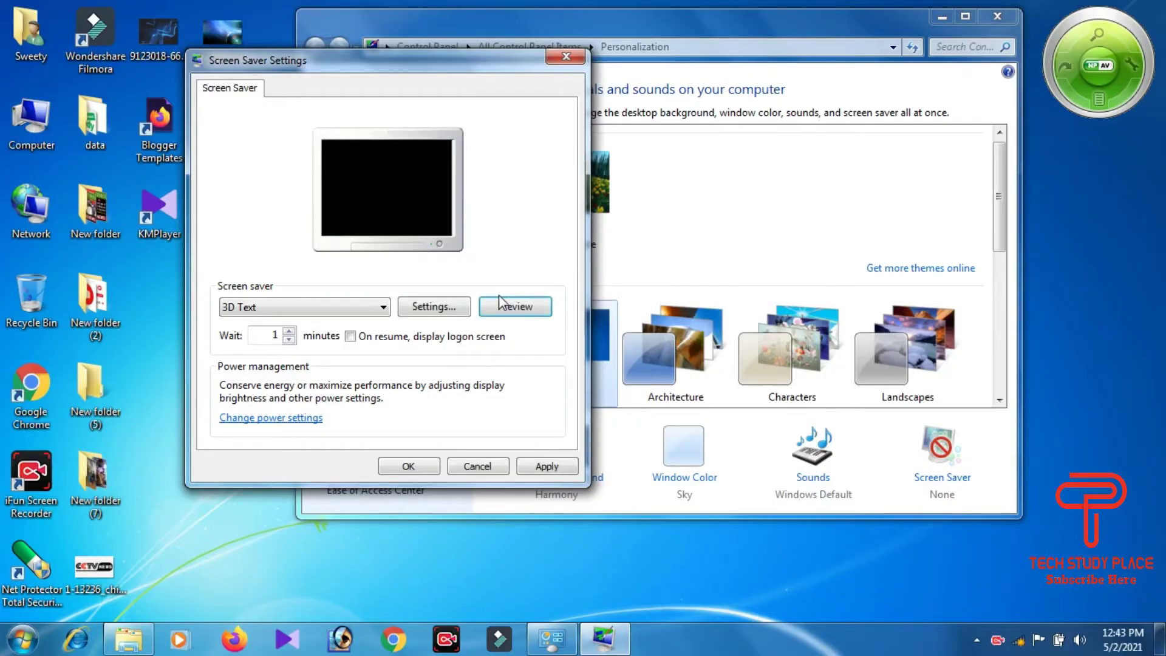
Step: Reopen the 3D Text options, keep Spin rotation, and preview the spinning text
{"action": "left_click", "coordinate": [432, 303]}
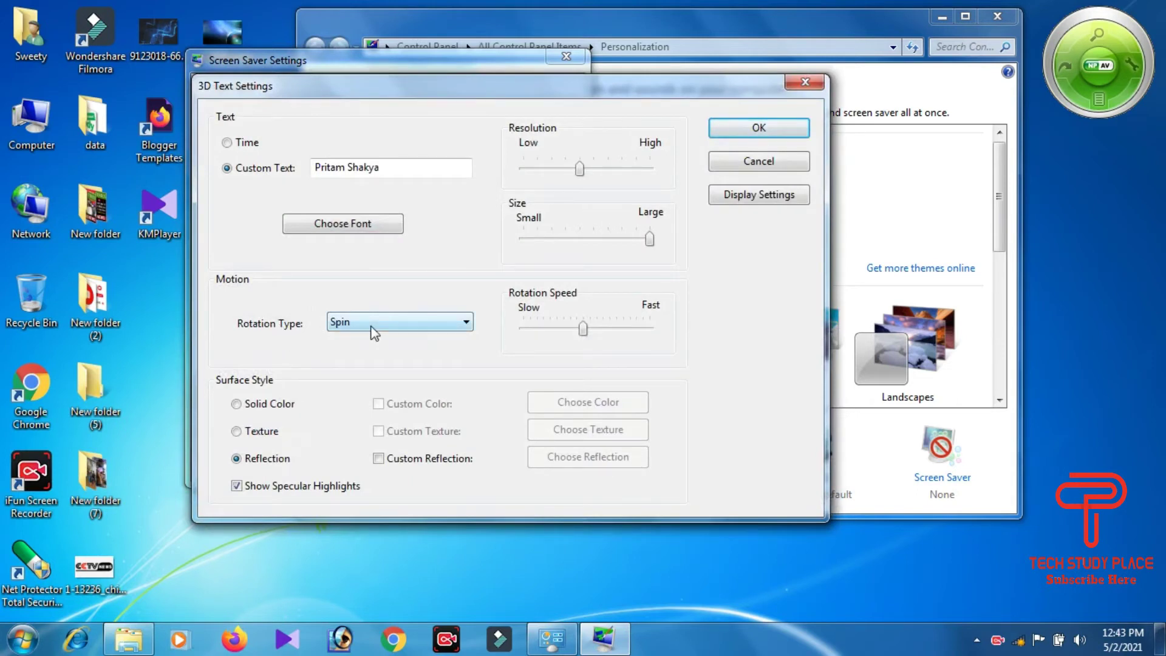
{"action": "left_click", "coordinate": [772, 126]}
{"action": "left_click", "coordinate": [528, 308]}
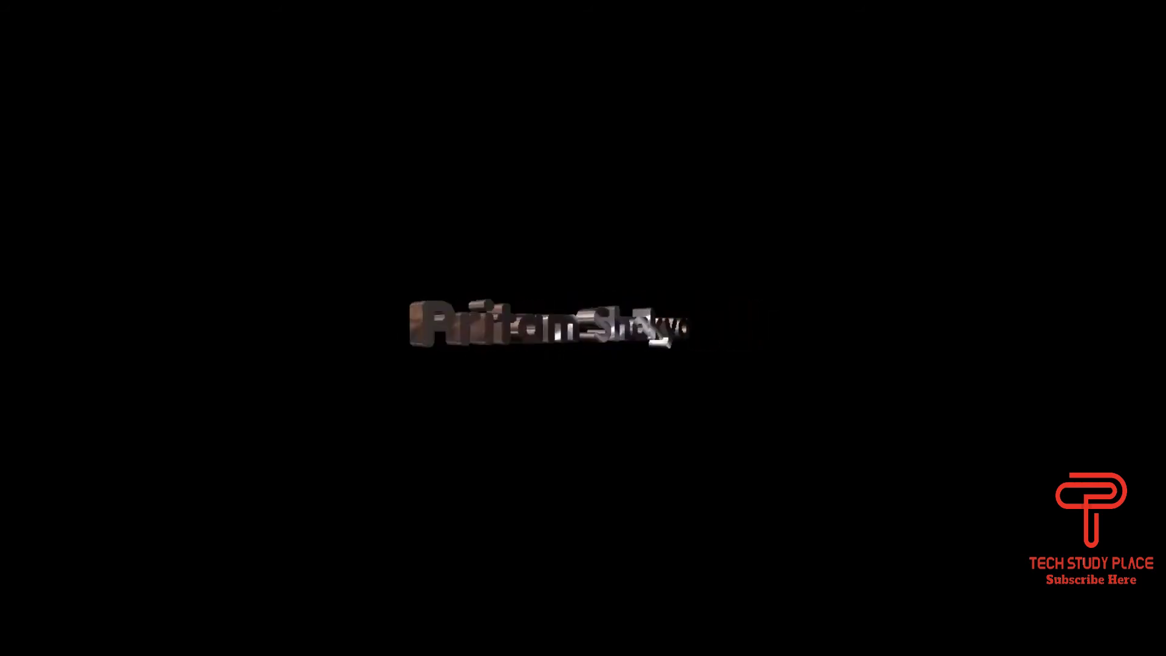
Step: Set the 3D text rotation type to See-saw and preview it
{"action": "mouse_move", "coordinate": [711, 471]}
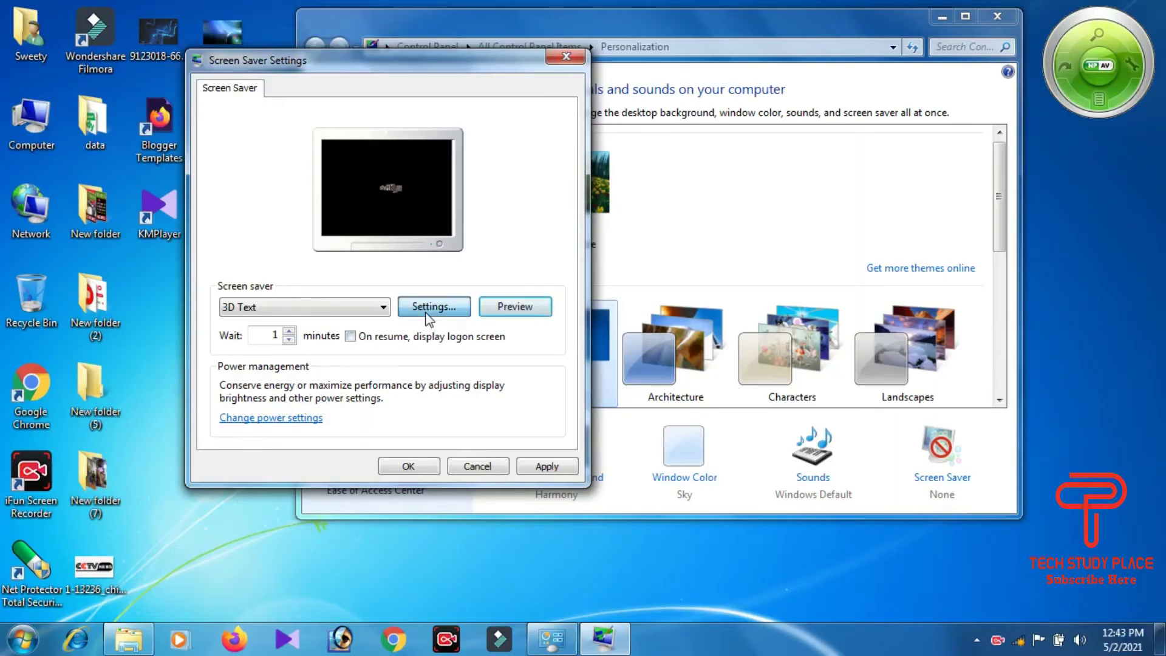
{"action": "left_click", "coordinate": [425, 310]}
{"action": "left_click", "coordinate": [379, 325]}
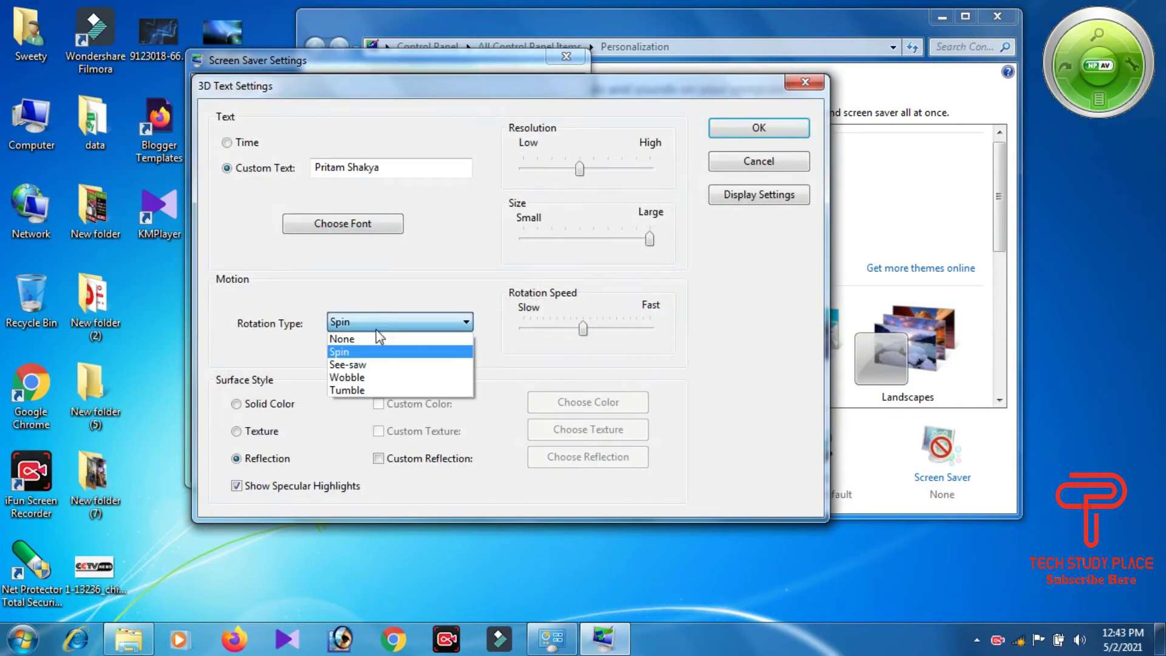
{"action": "left_click", "coordinate": [353, 365]}
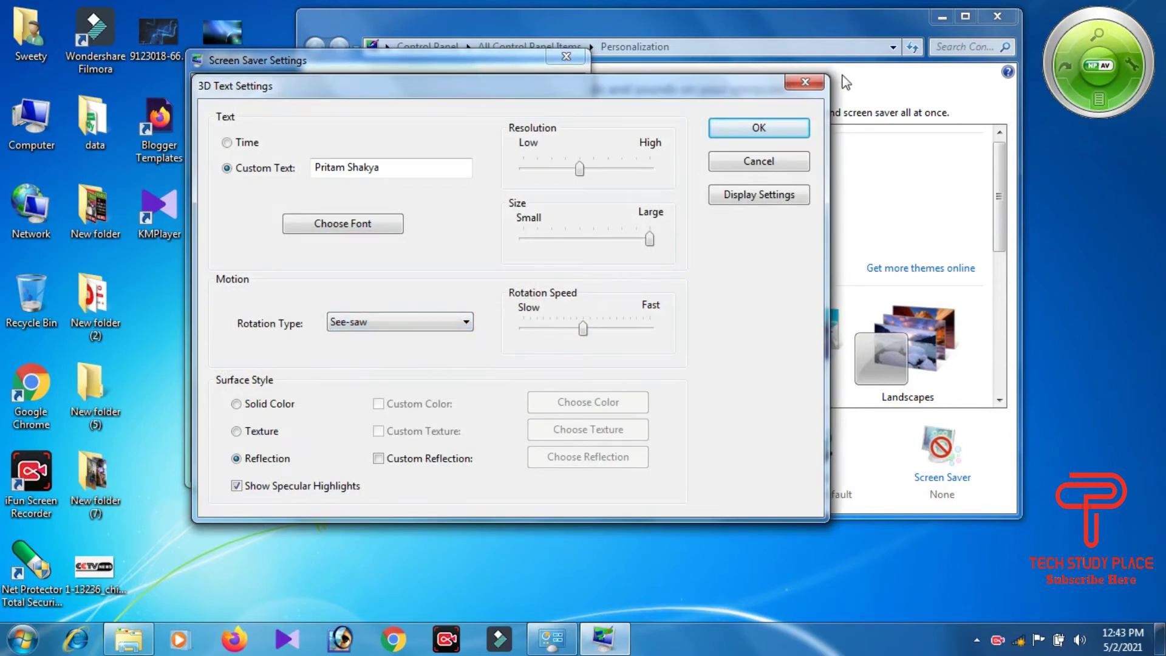
{"action": "left_click", "coordinate": [759, 128]}
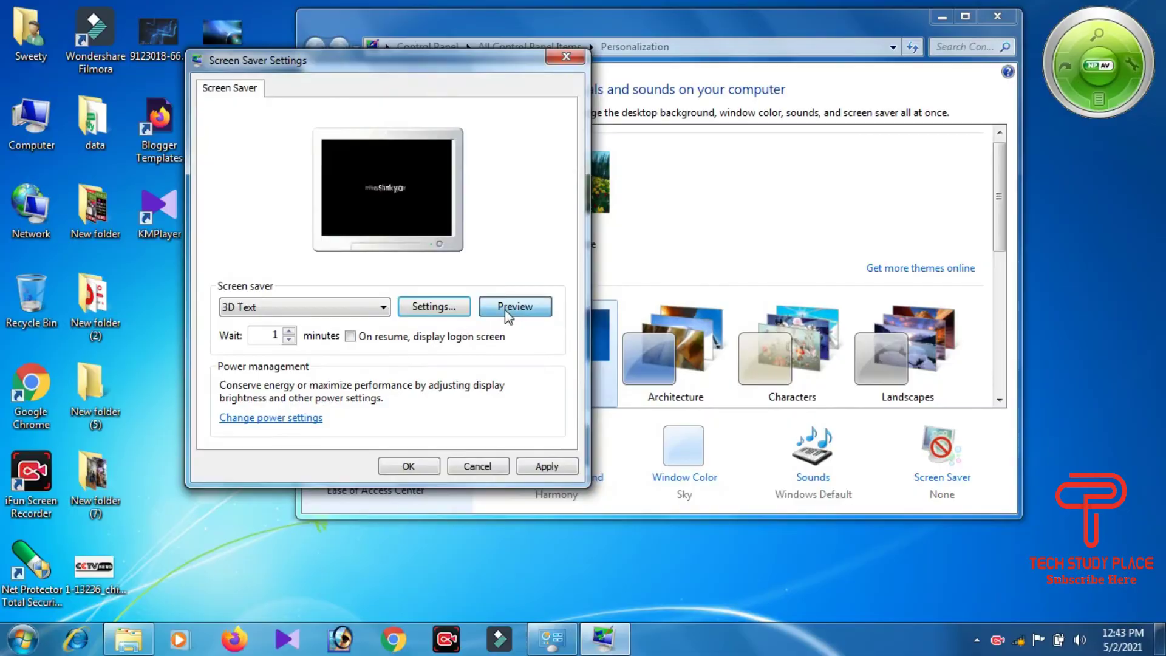
{"action": "left_click", "coordinate": [508, 311]}
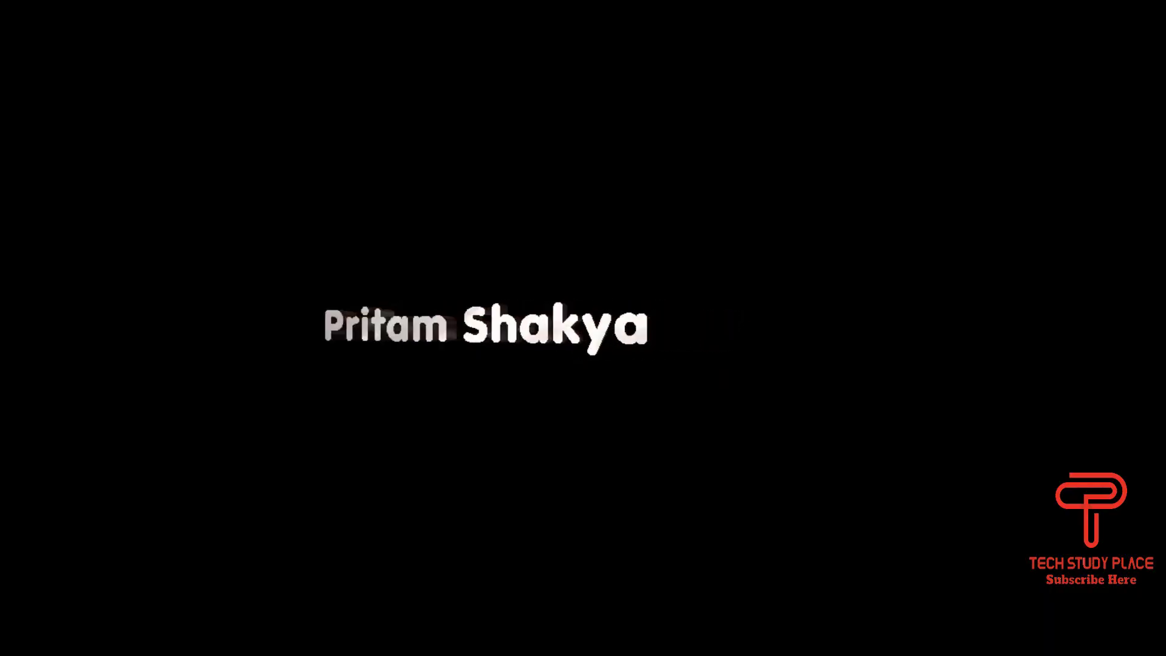
Step: Change the rotation type to Wobble, preview it, and reopen the 3D Text options
{"action": "mouse_move", "coordinate": [377, 506]}
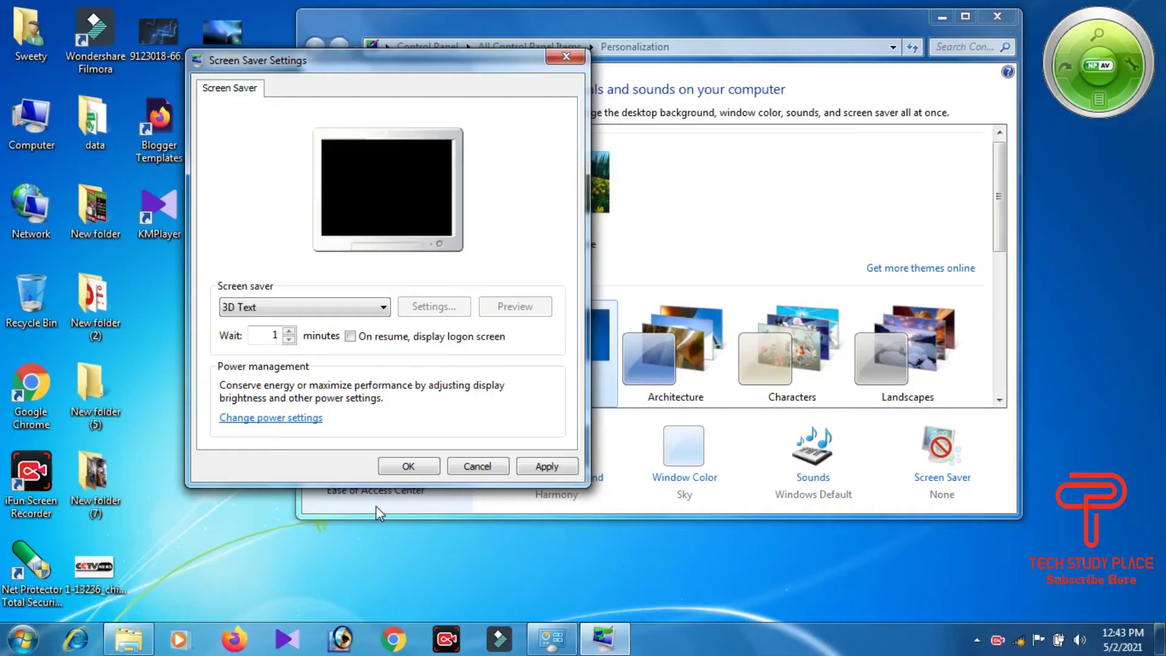
{"action": "left_click", "coordinate": [442, 306]}
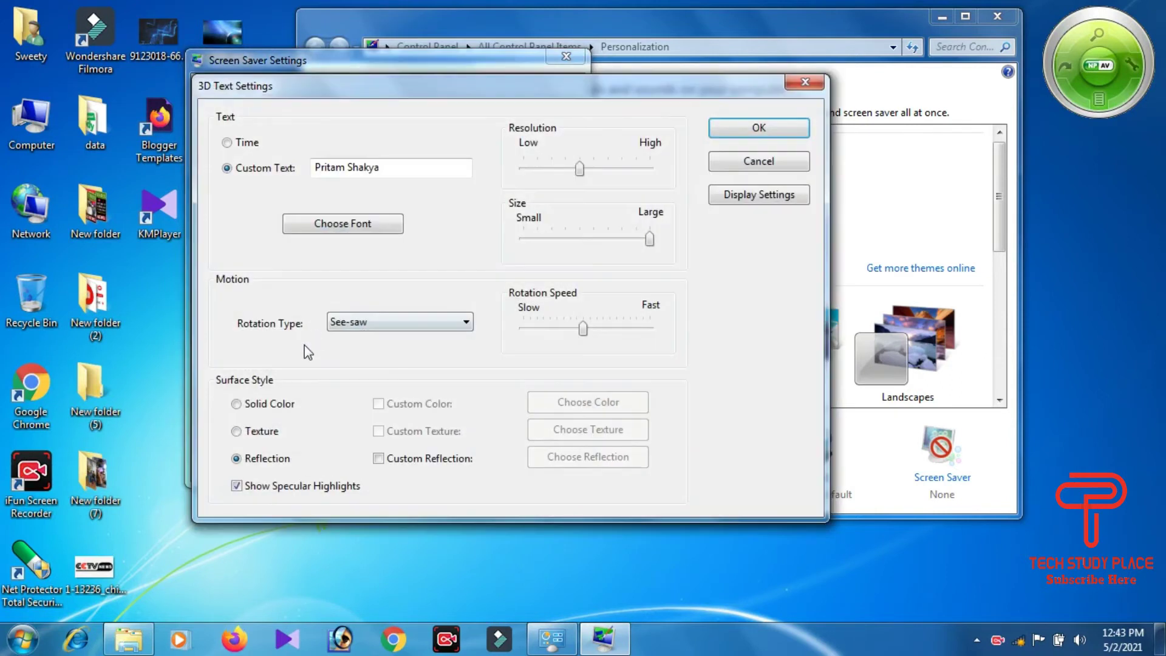
{"action": "left_click", "coordinate": [365, 329]}
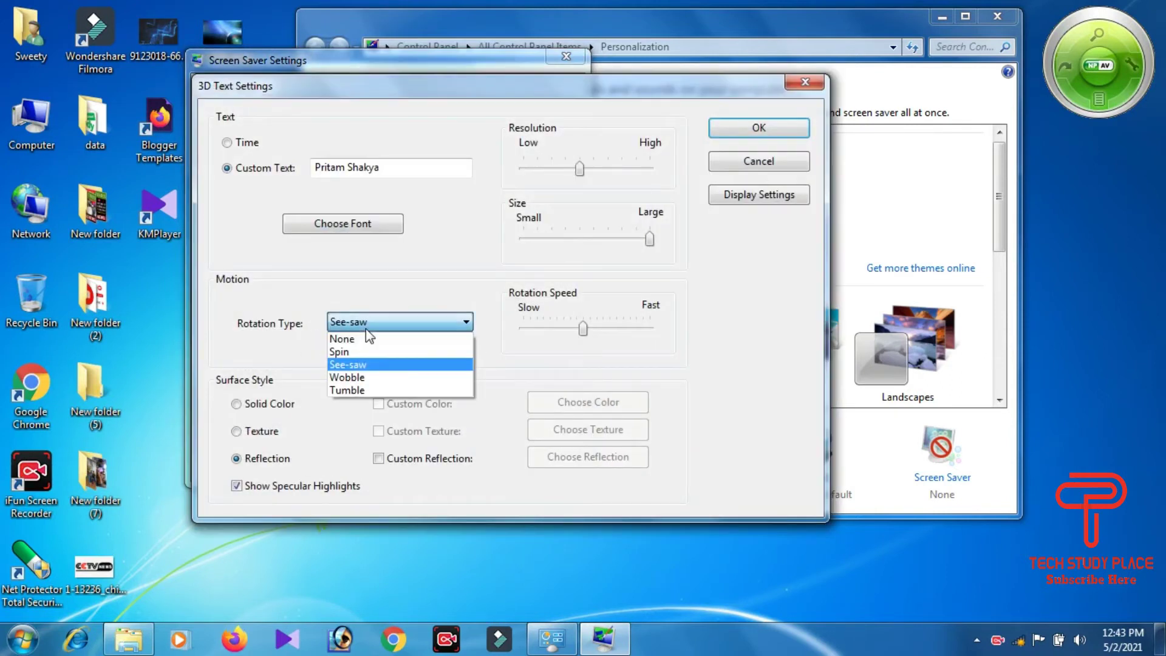
{"action": "left_click", "coordinate": [358, 378]}
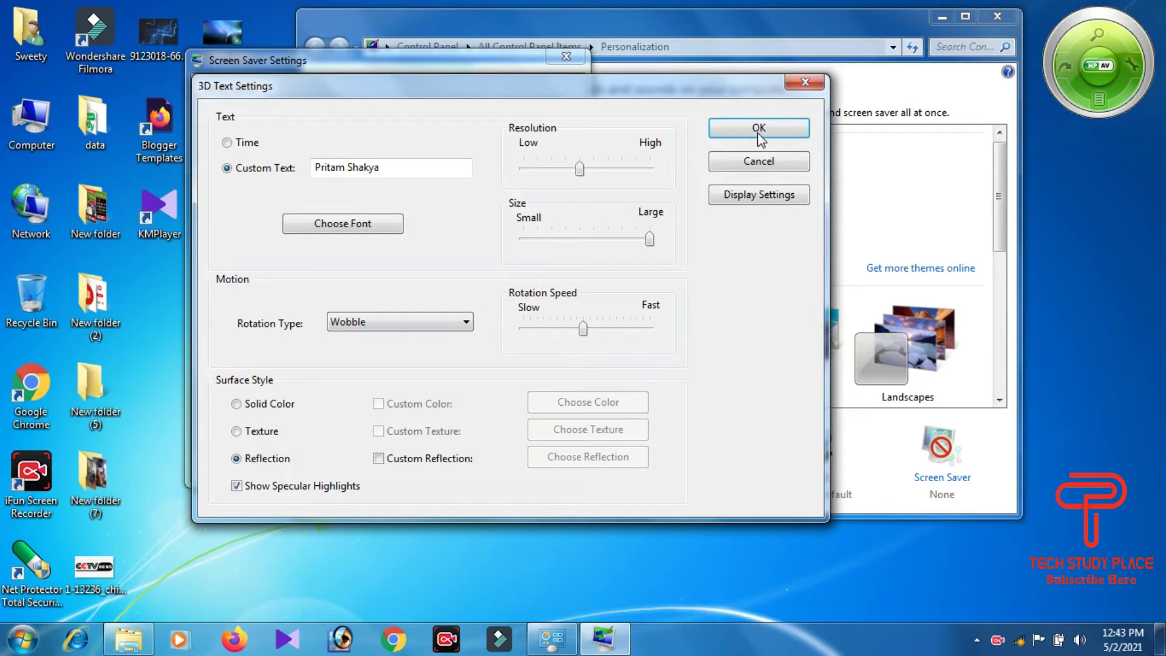
{"action": "left_click", "coordinate": [758, 129]}
{"action": "left_click", "coordinate": [521, 307]}
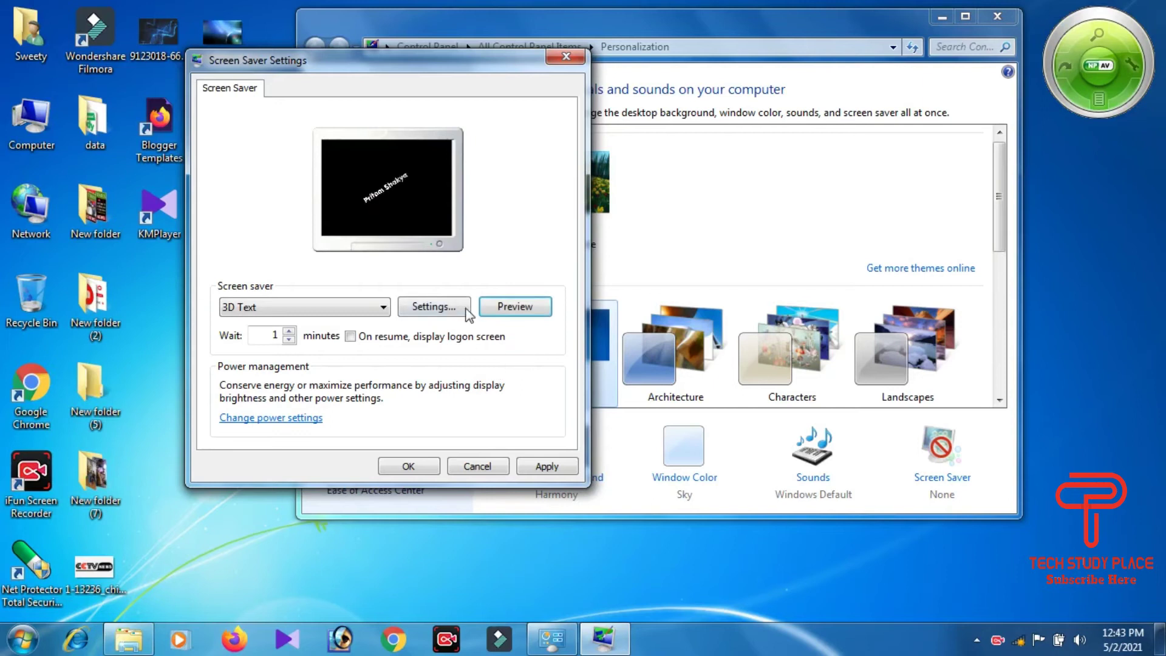
{"action": "left_click", "coordinate": [465, 308]}
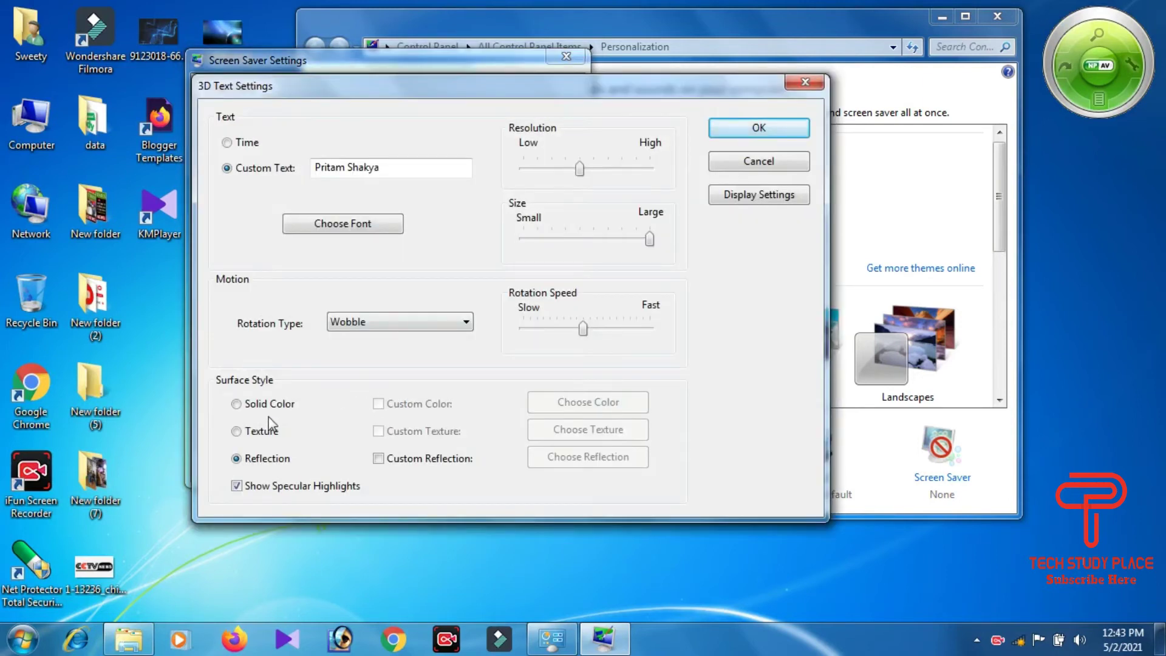
Step: Set the surface style to Solid Color, after trying Texture, save, and preview
{"action": "left_click", "coordinate": [263, 412]}
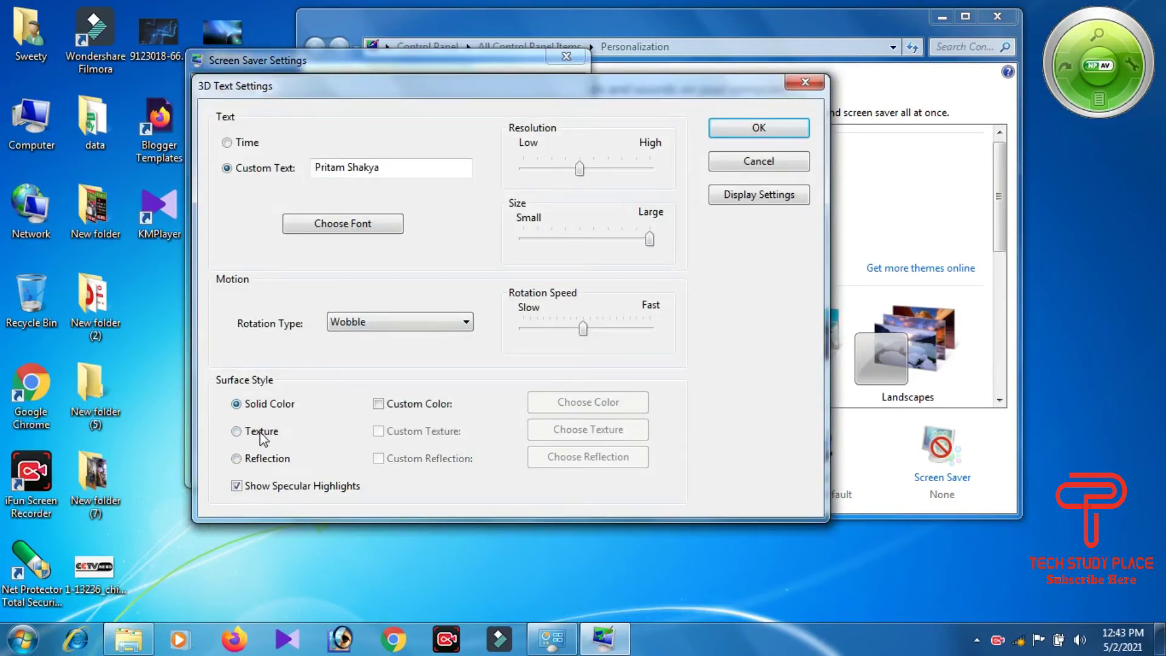
{"action": "left_click", "coordinate": [261, 432]}
{"action": "left_click", "coordinate": [249, 404]}
{"action": "left_click", "coordinate": [759, 129]}
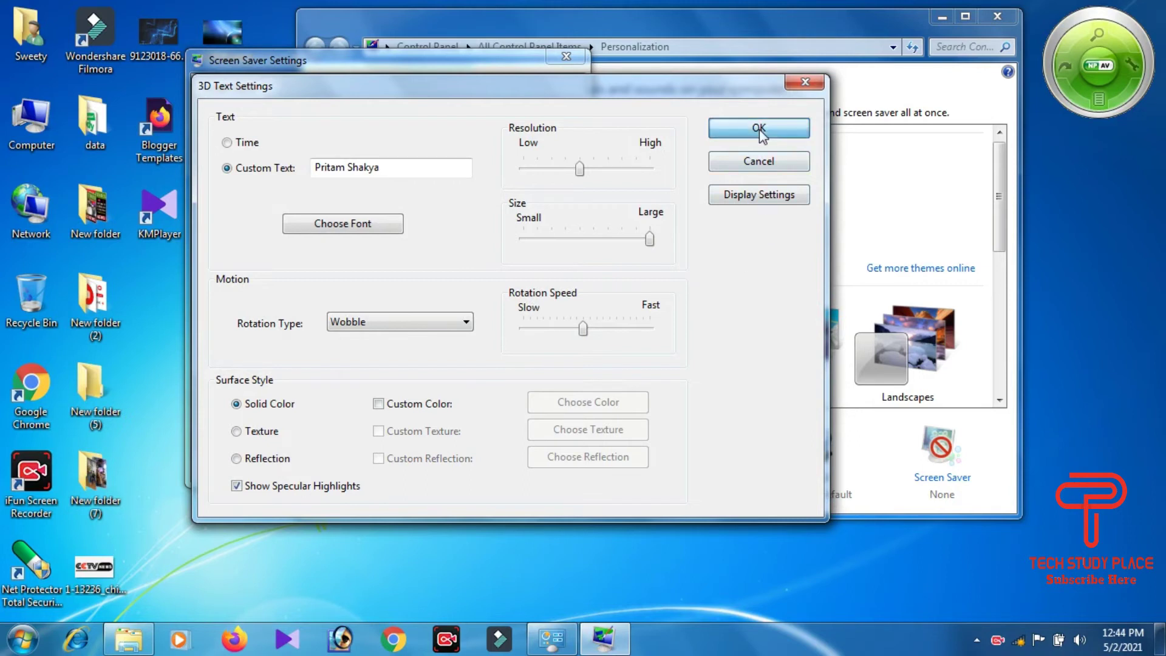
{"action": "left_click", "coordinate": [499, 310]}
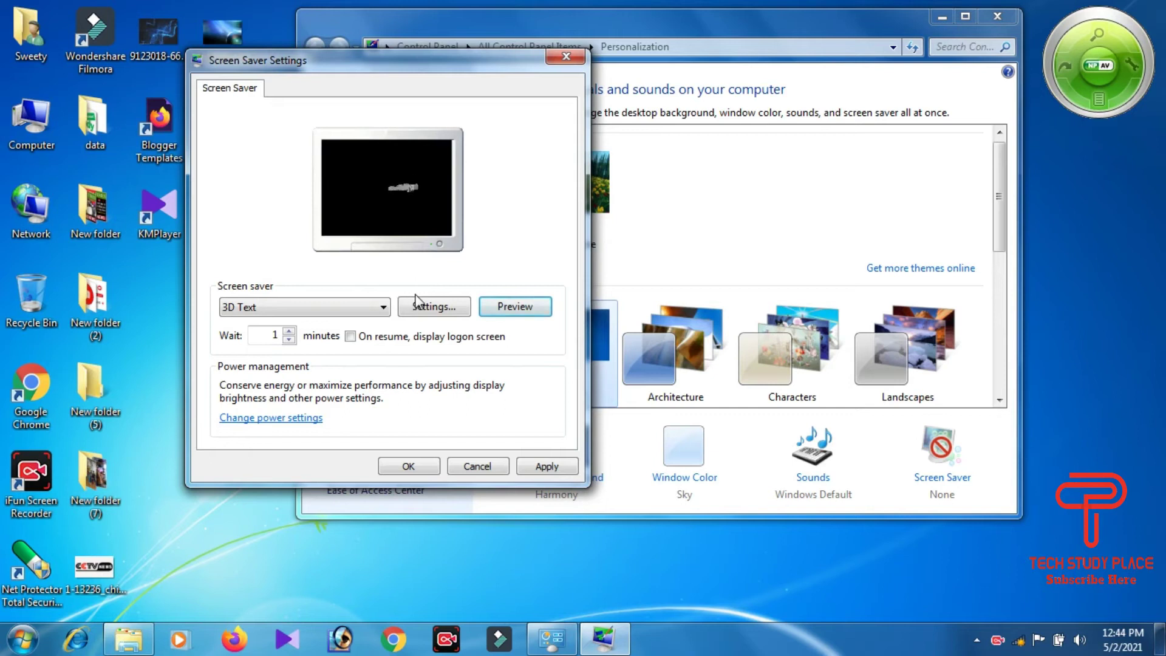
Step: Replace the custom text with 'Tech Study Place', confirm, and preview it full screen
{"action": "left_click", "coordinate": [426, 307]}
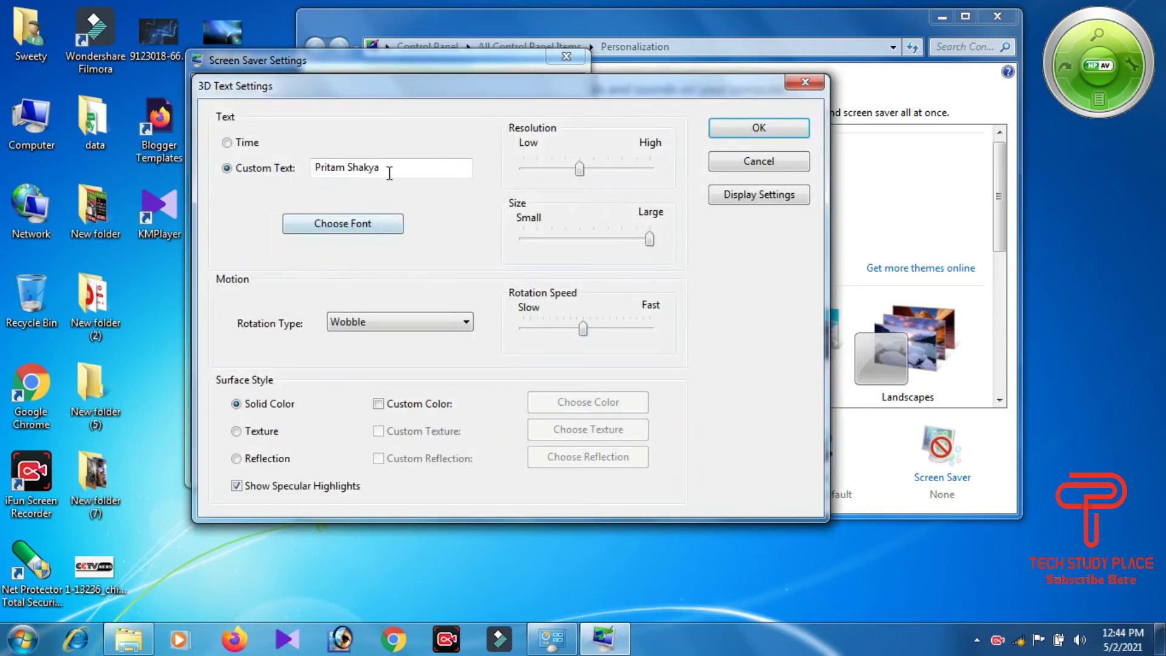
{"action": "left_click_drag", "start_coordinate": [389, 173], "coordinate": [135, 170]}
{"action": "key", "text": "BackSpace"}
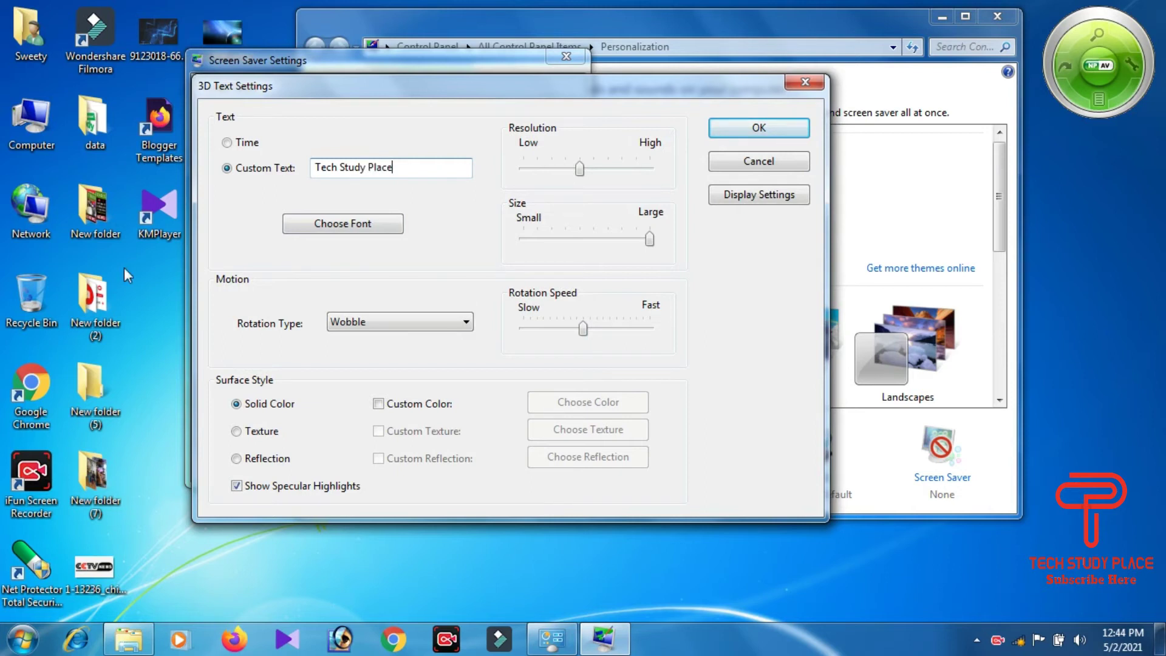
{"action": "left_click", "coordinate": [730, 125]}
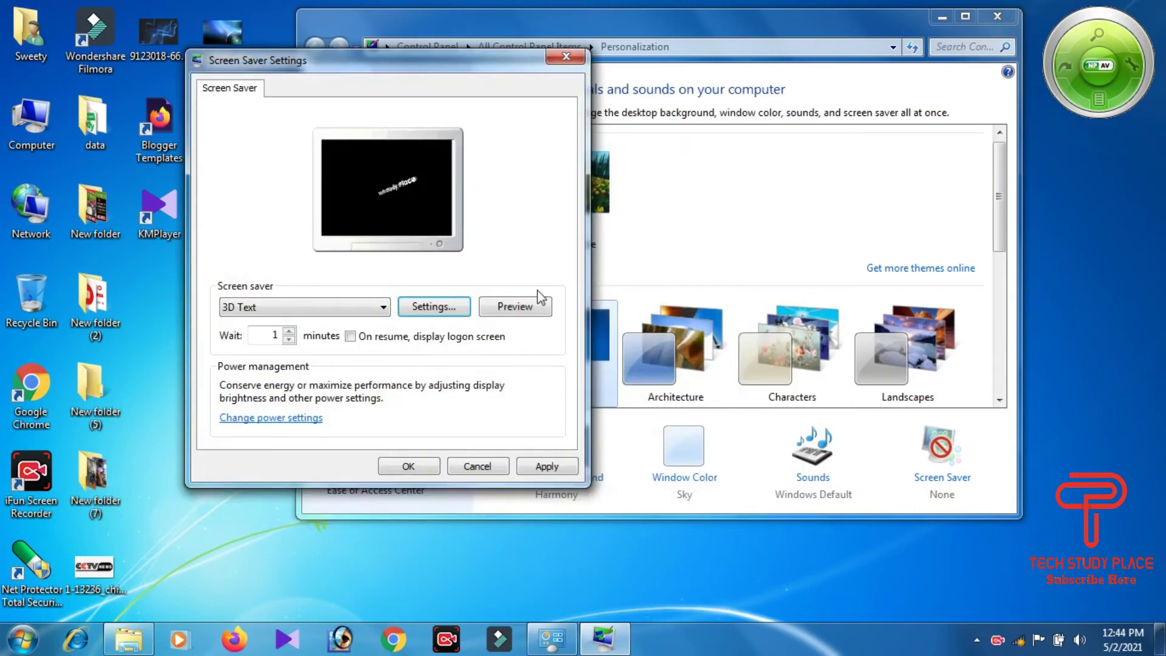
{"action": "left_click", "coordinate": [513, 314]}
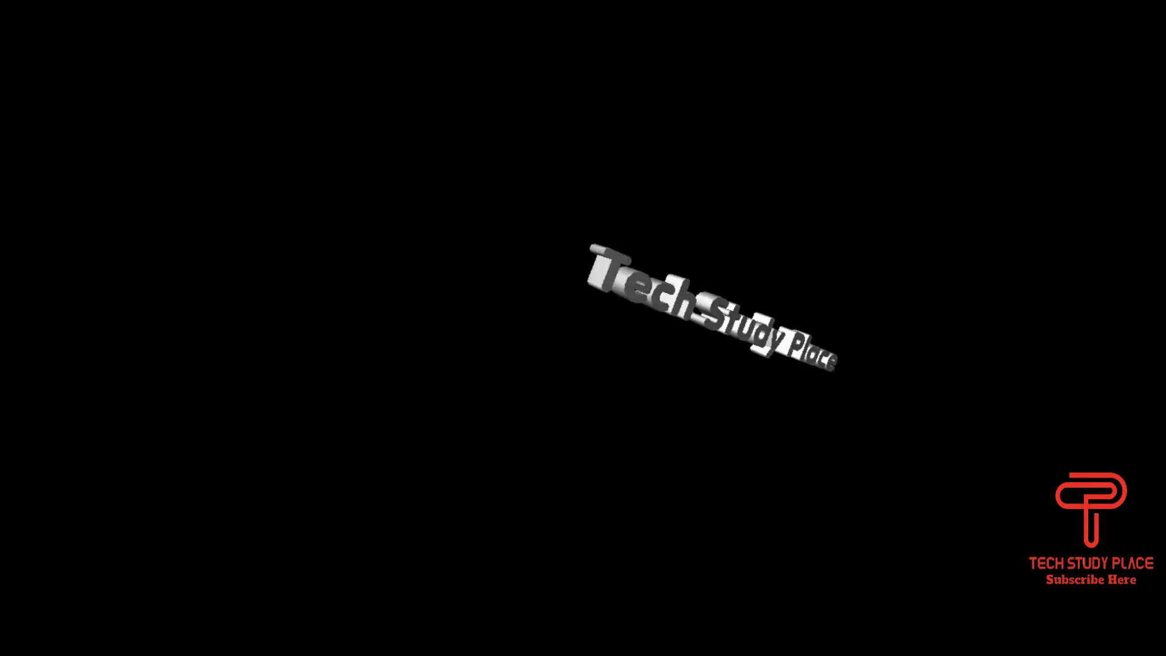
Step: Select the Blank screen saver and preview it
{"action": "mouse_move", "coordinate": [136, 432]}
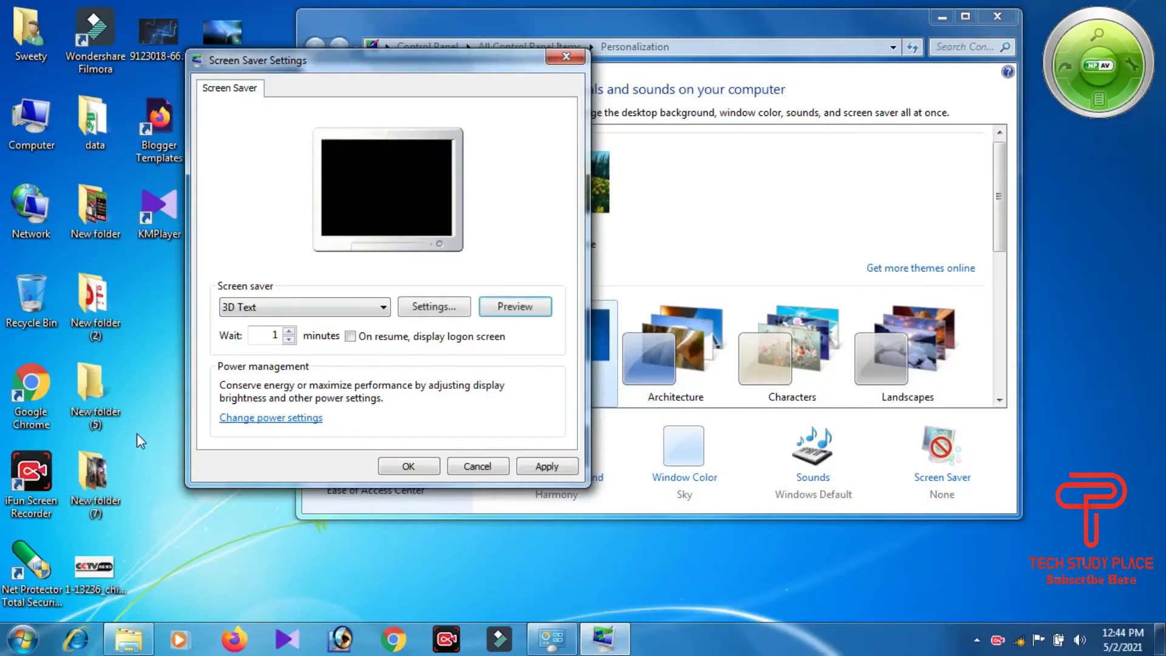
{"action": "left_click", "coordinate": [362, 309]}
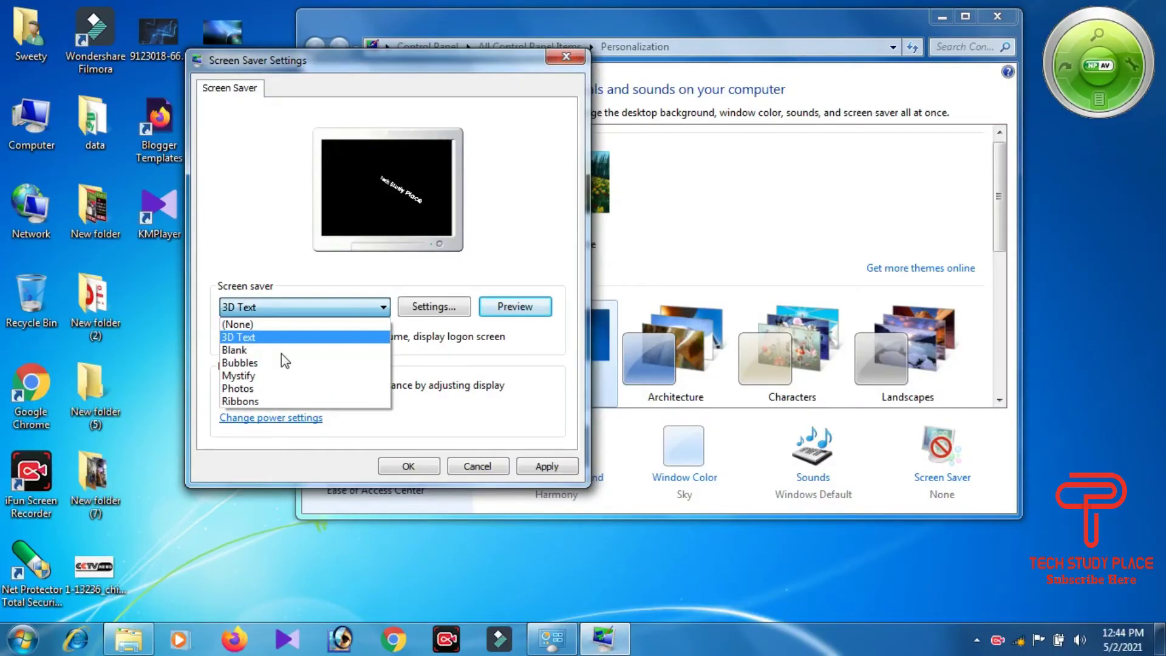
{"action": "left_click", "coordinate": [282, 352]}
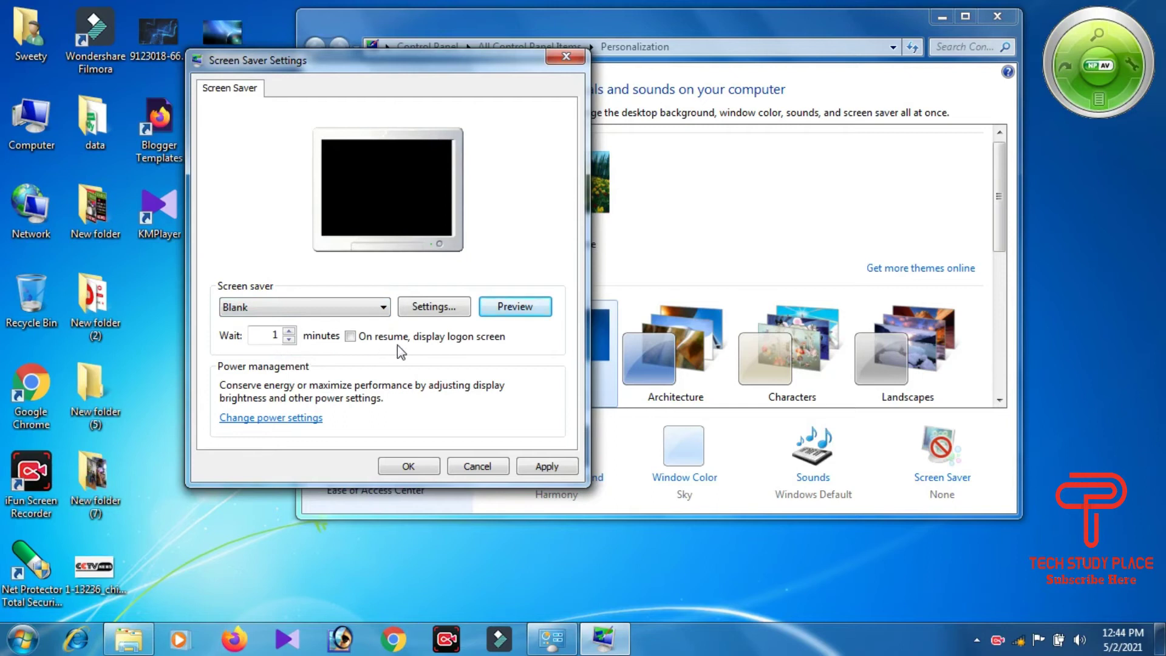
{"action": "left_click", "coordinate": [524, 308]}
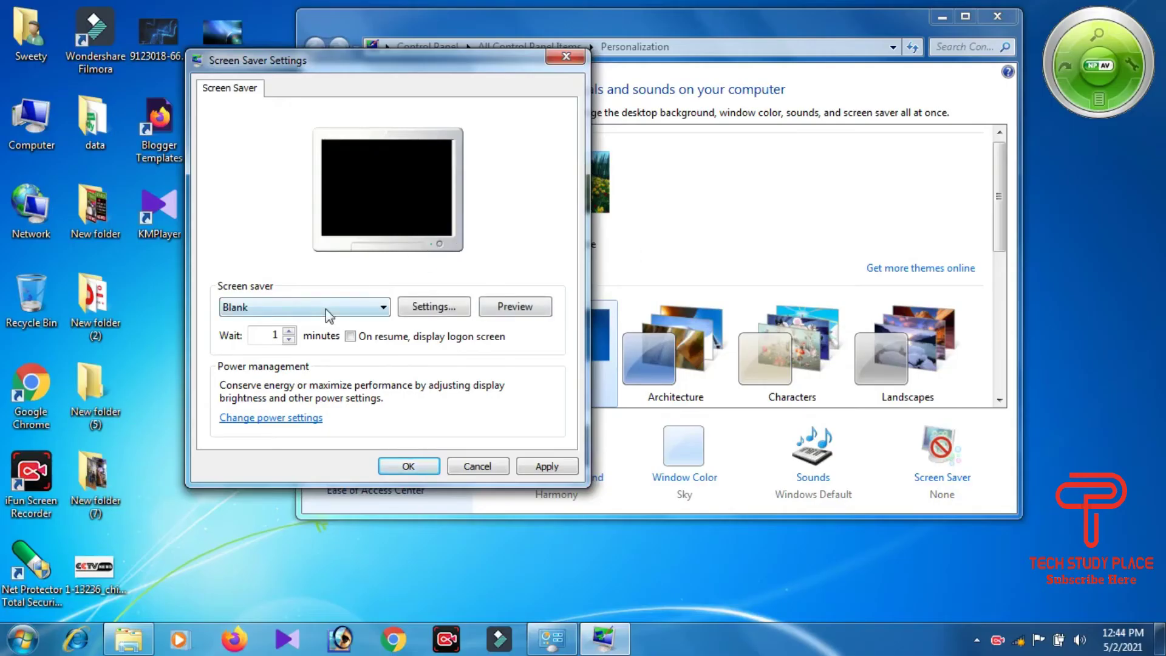
Step: Switch to the Bubbles screen saver and preview it full screen
{"action": "left_click", "coordinate": [326, 307]}
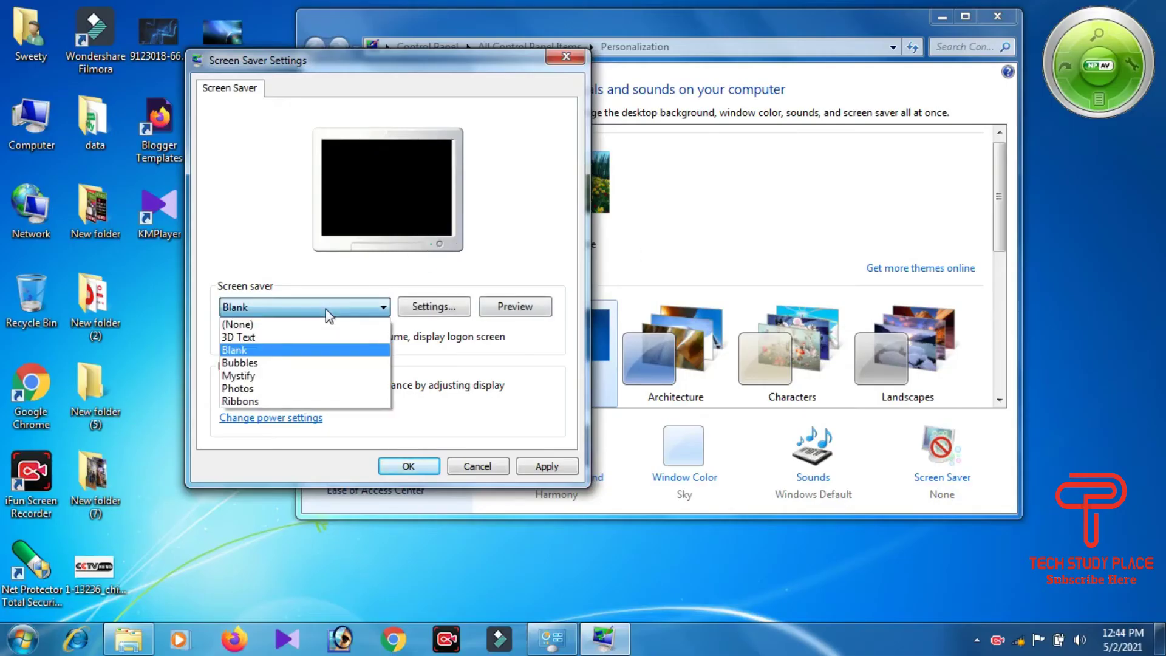
{"action": "left_click", "coordinate": [276, 363]}
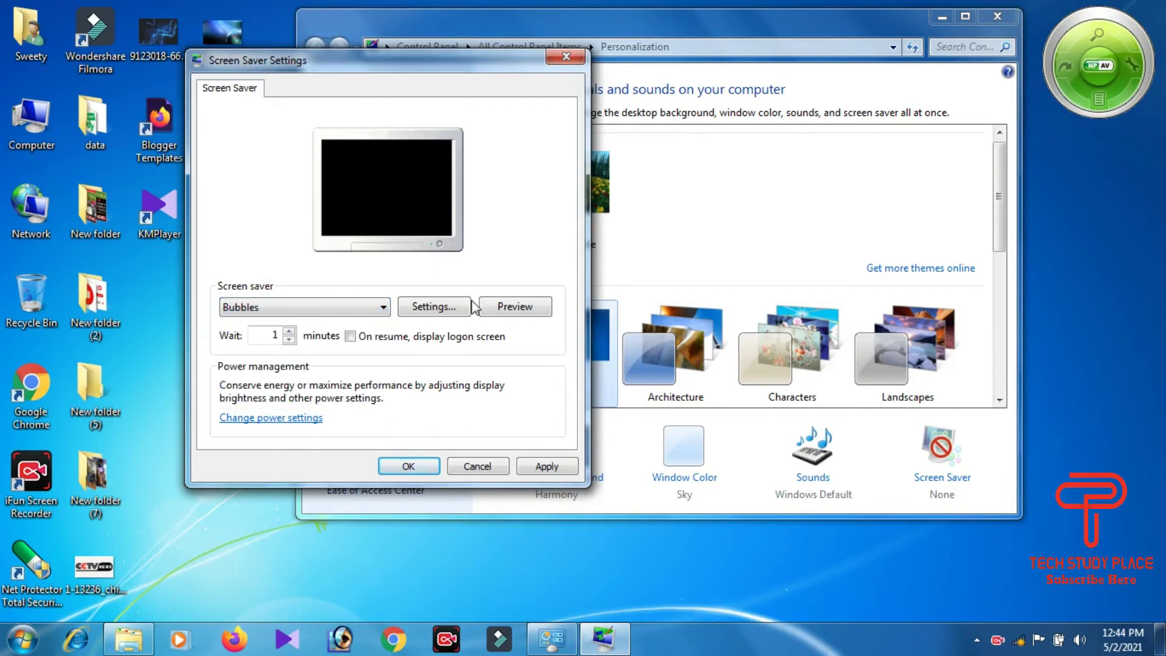
{"action": "left_click", "coordinate": [514, 307]}
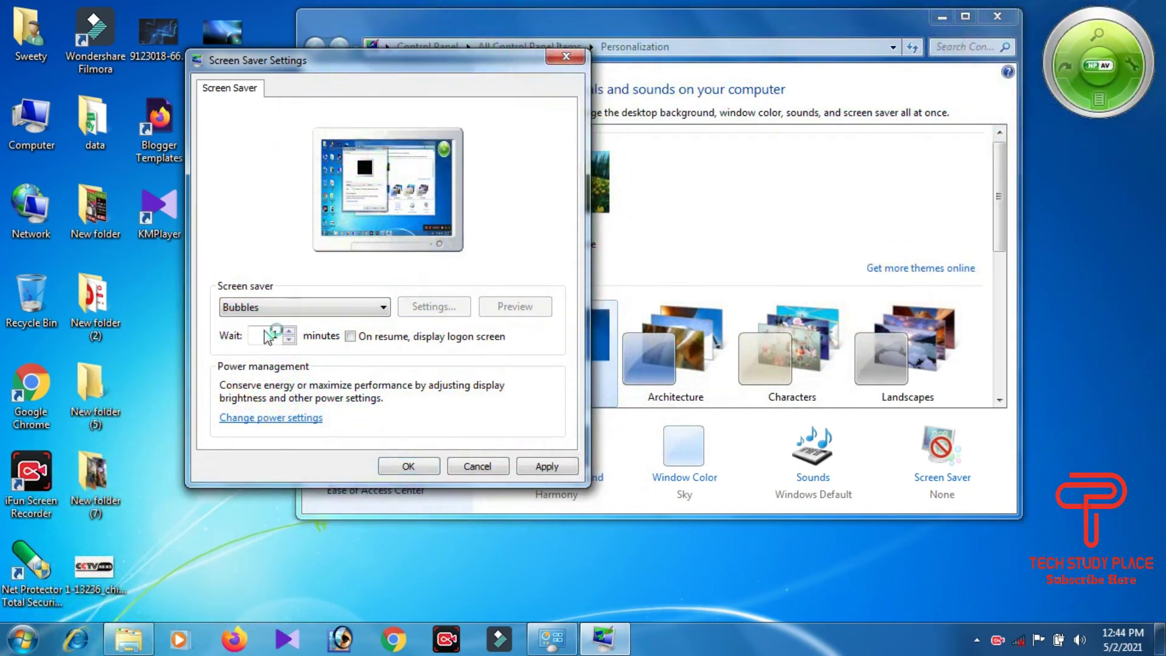
Step: Select and preview Mystify, confirming it has no settings options
{"action": "left_click", "coordinate": [346, 308]}
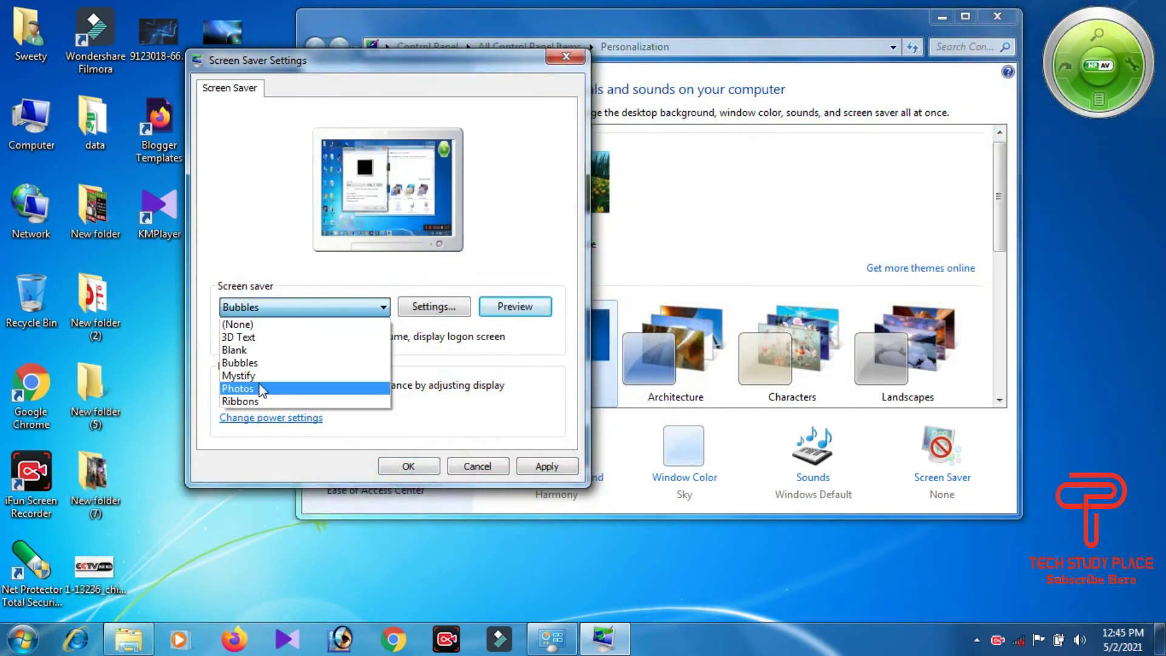
{"action": "key", "text": "Up"}
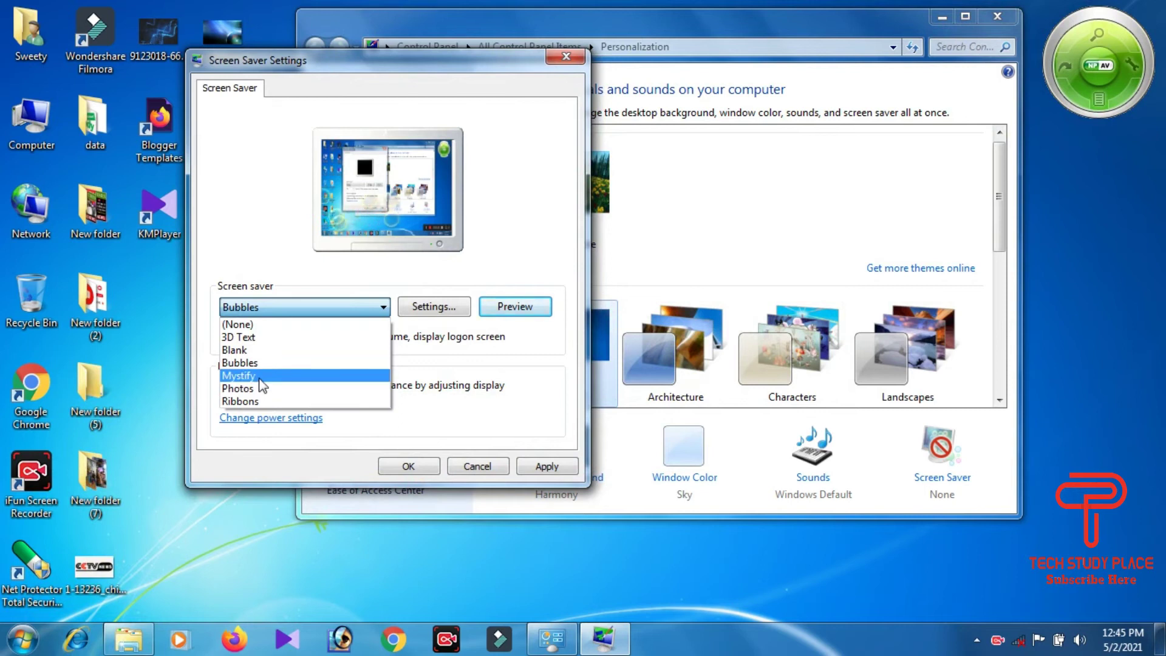
{"action": "left_click", "coordinate": [259, 378]}
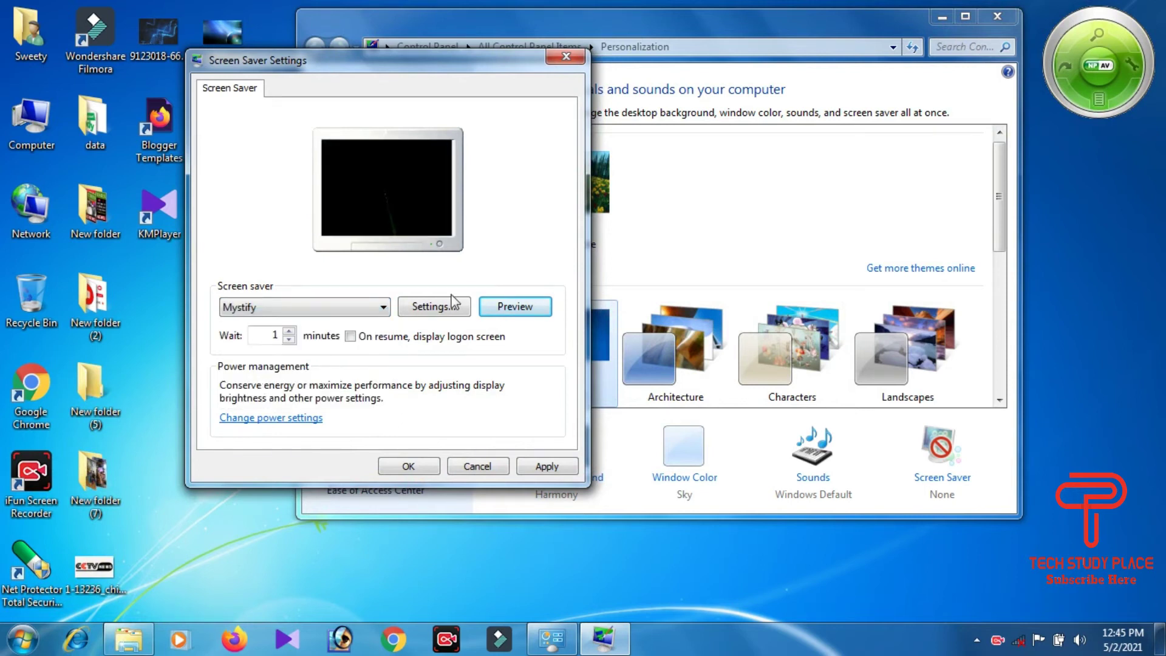
{"action": "left_click", "coordinate": [515, 306]}
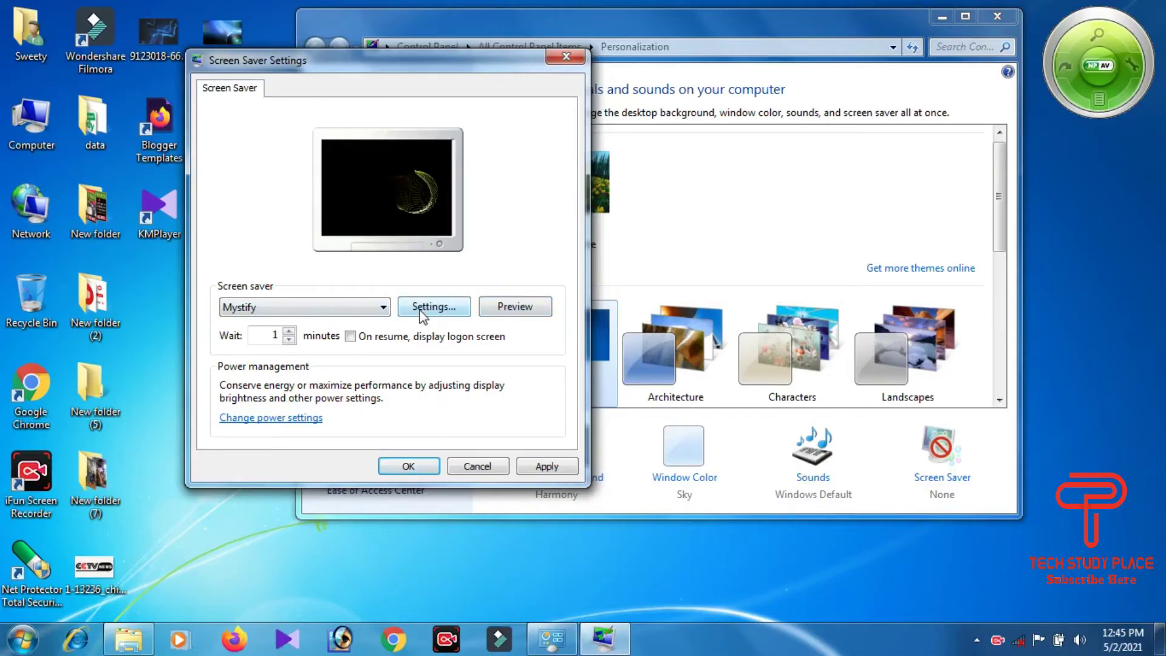
{"action": "left_click", "coordinate": [424, 312]}
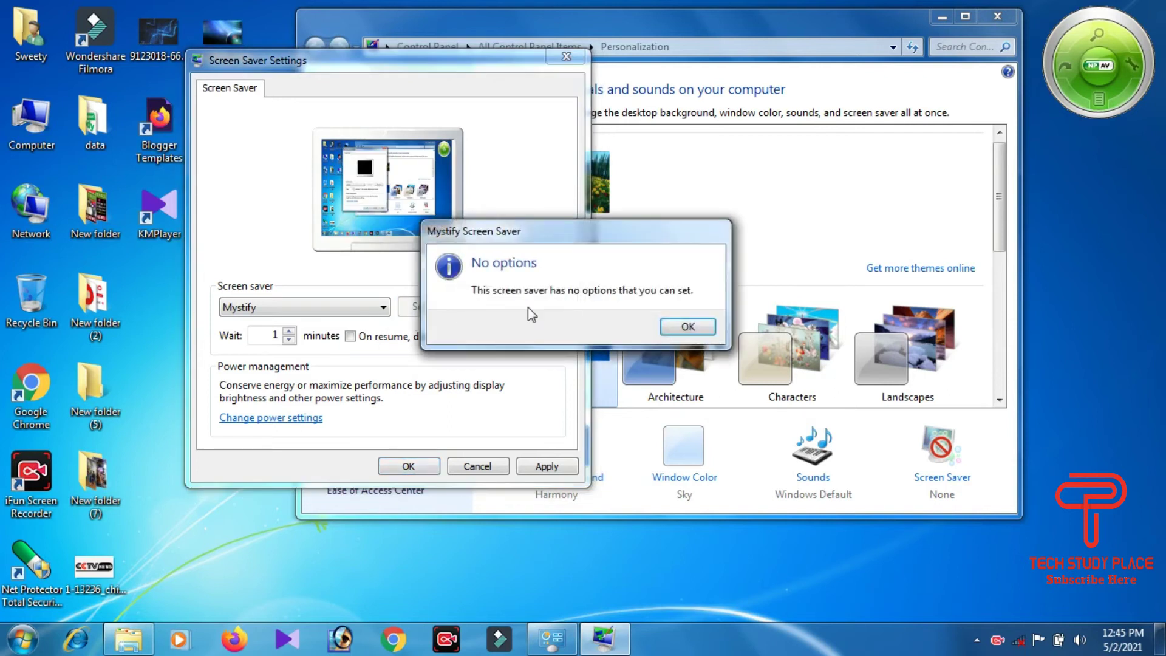
{"action": "left_click", "coordinate": [667, 327]}
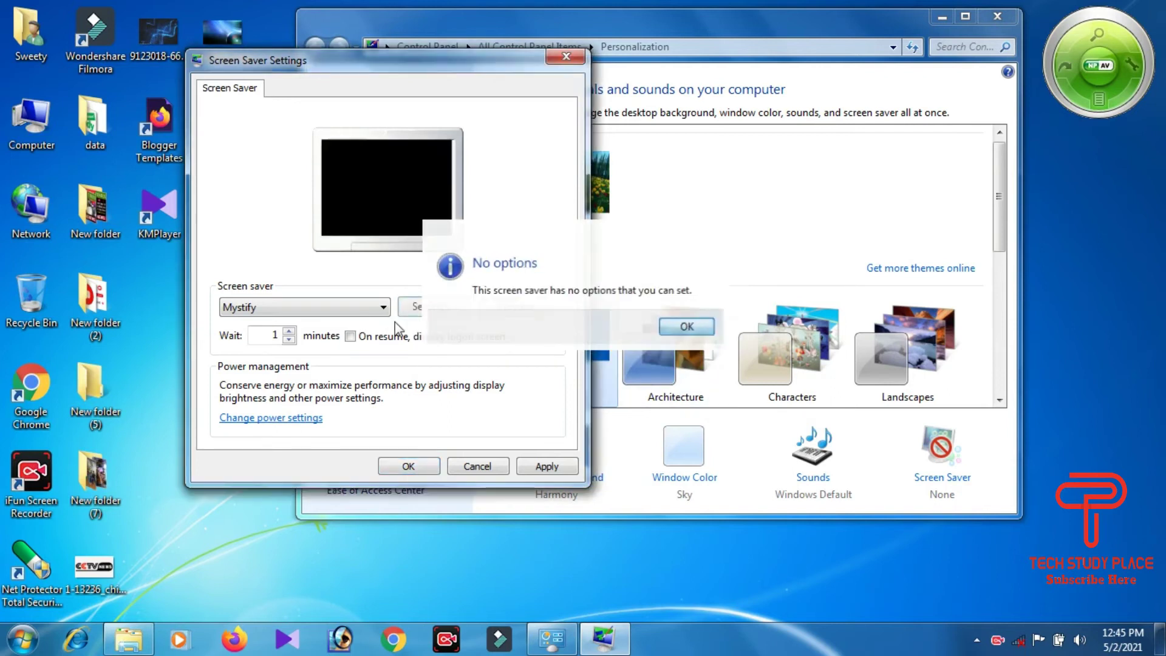
Step: Choose Photos as the screen saver
{"action": "left_click", "coordinate": [302, 308]}
{"action": "left_click", "coordinate": [294, 388]}
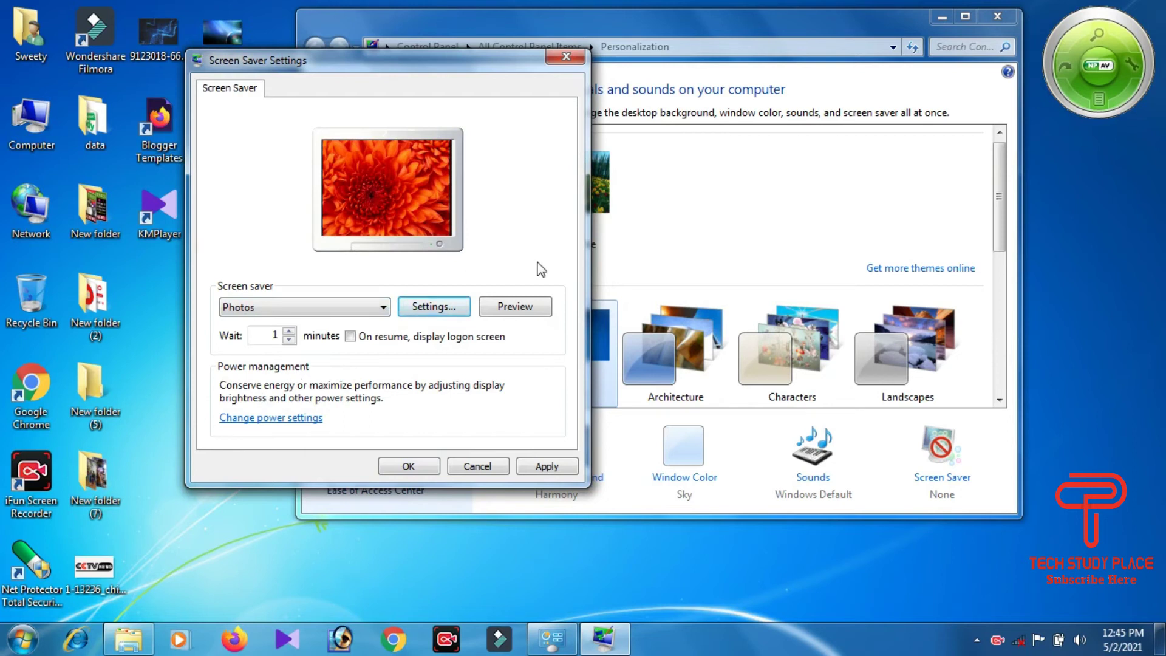
{"action": "double_click", "coordinate": [39, 127]}
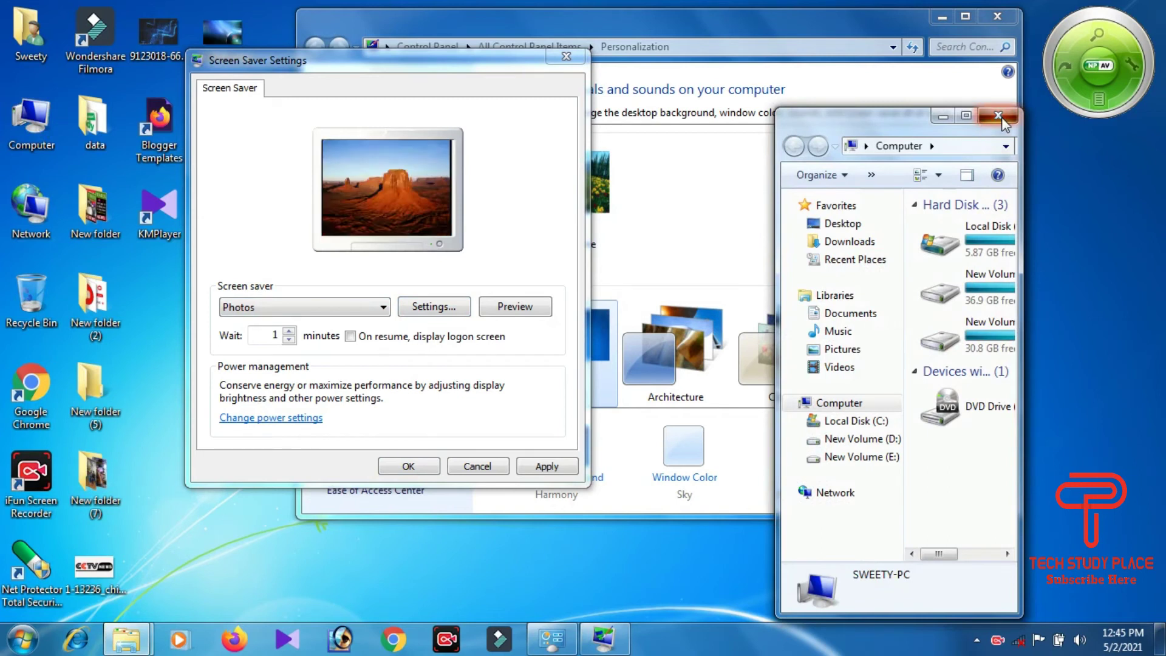
Step: Reopen Computer maximized and browse to New Volume (E:) > aaa > pic to view its 263 pictures
{"action": "left_click", "coordinate": [998, 116]}
{"action": "double_click", "coordinate": [23, 130]}
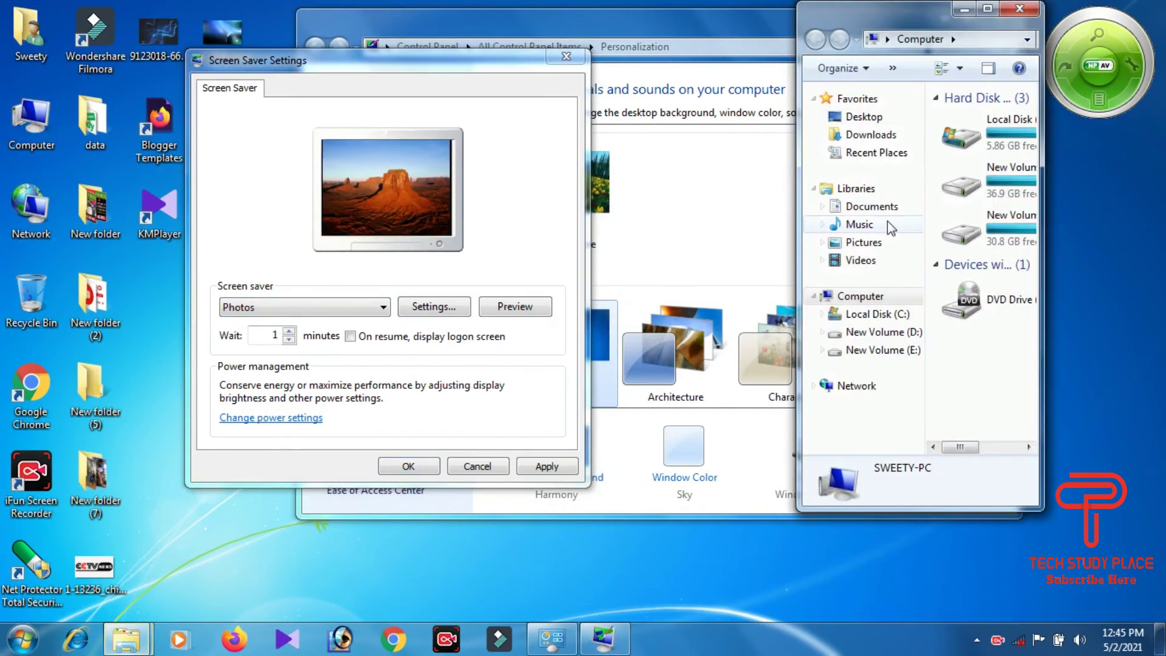
{"action": "left_click", "coordinate": [988, 8]}
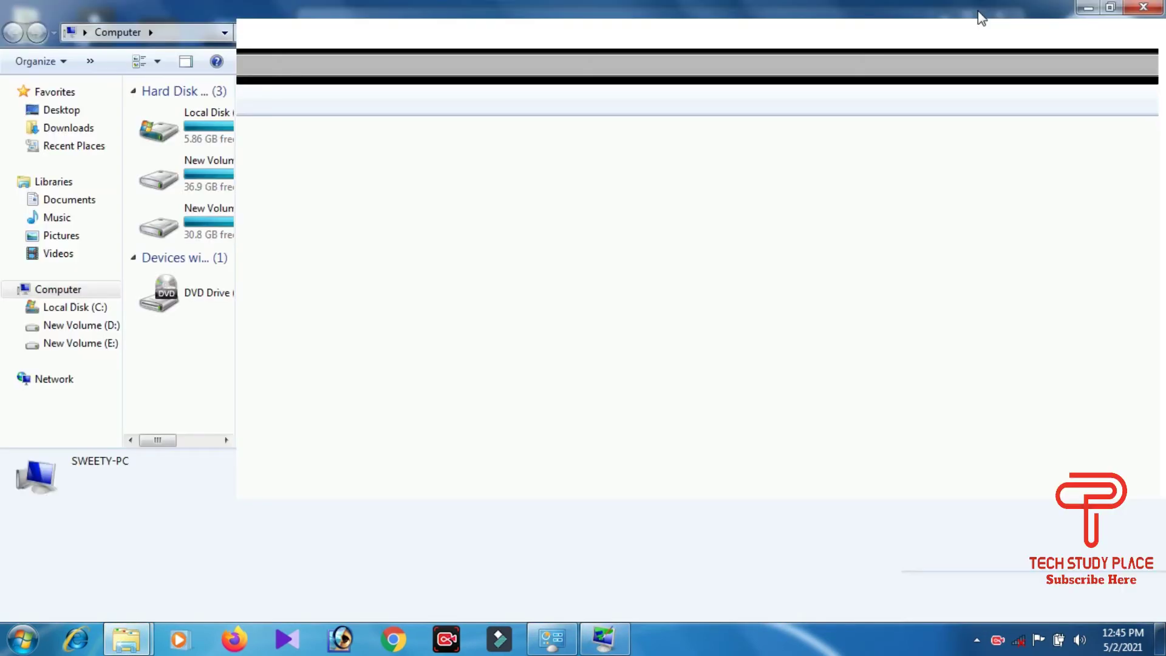
{"action": "double_click", "coordinate": [714, 155]}
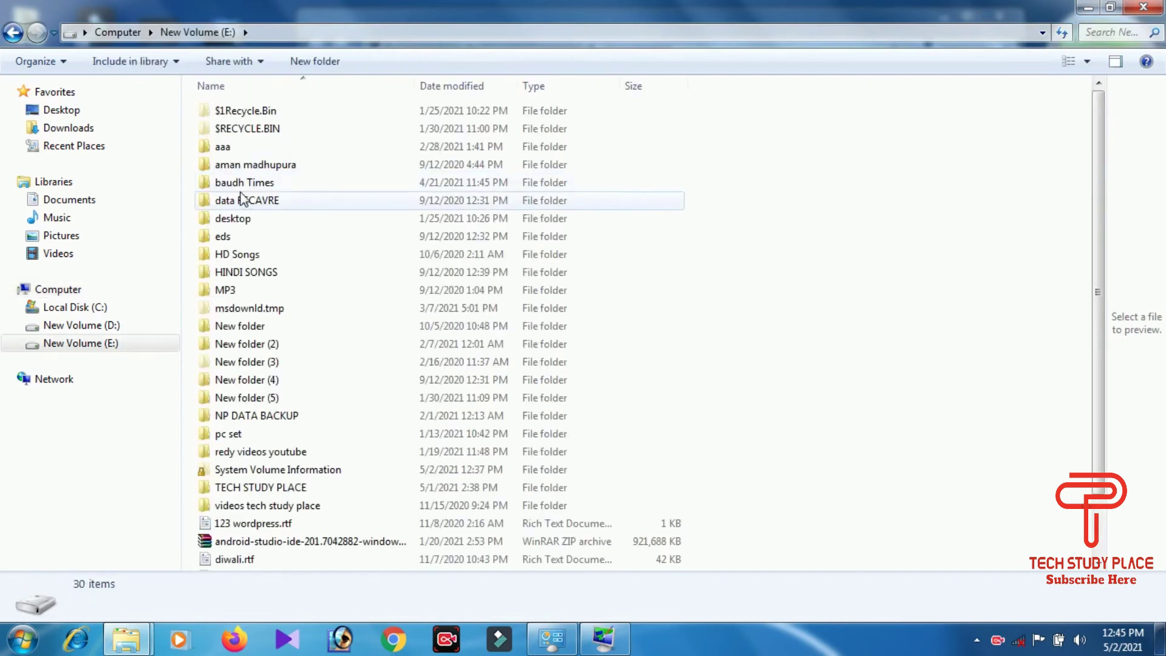
{"action": "double_click", "coordinate": [222, 149]}
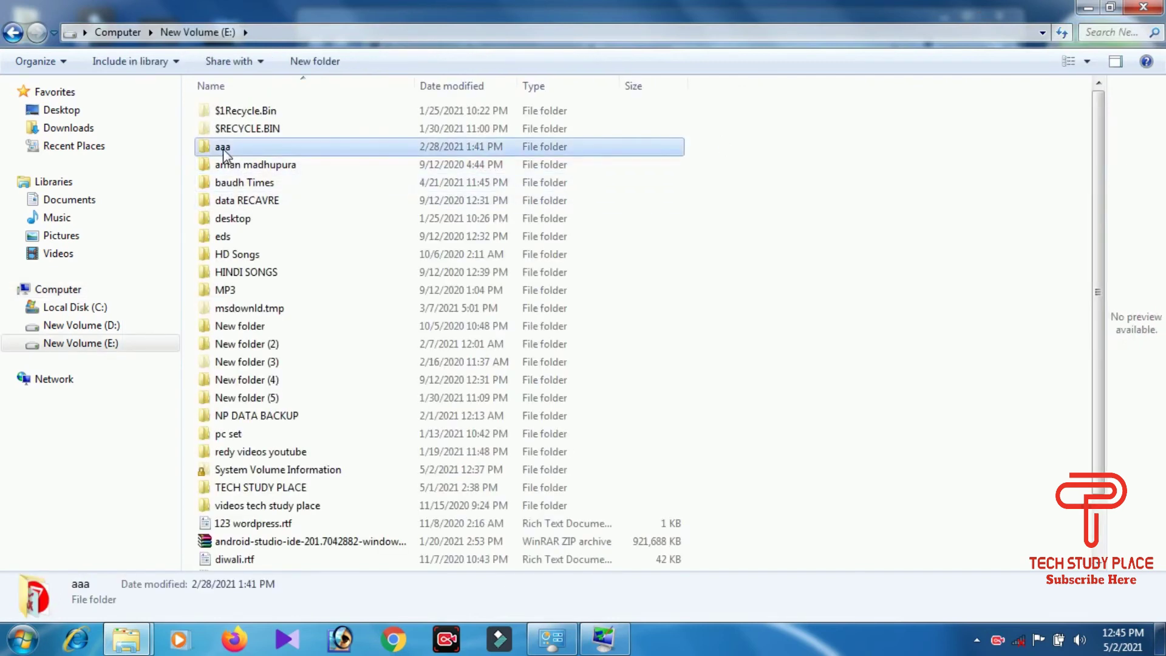
{"action": "double_click", "coordinate": [334, 146]}
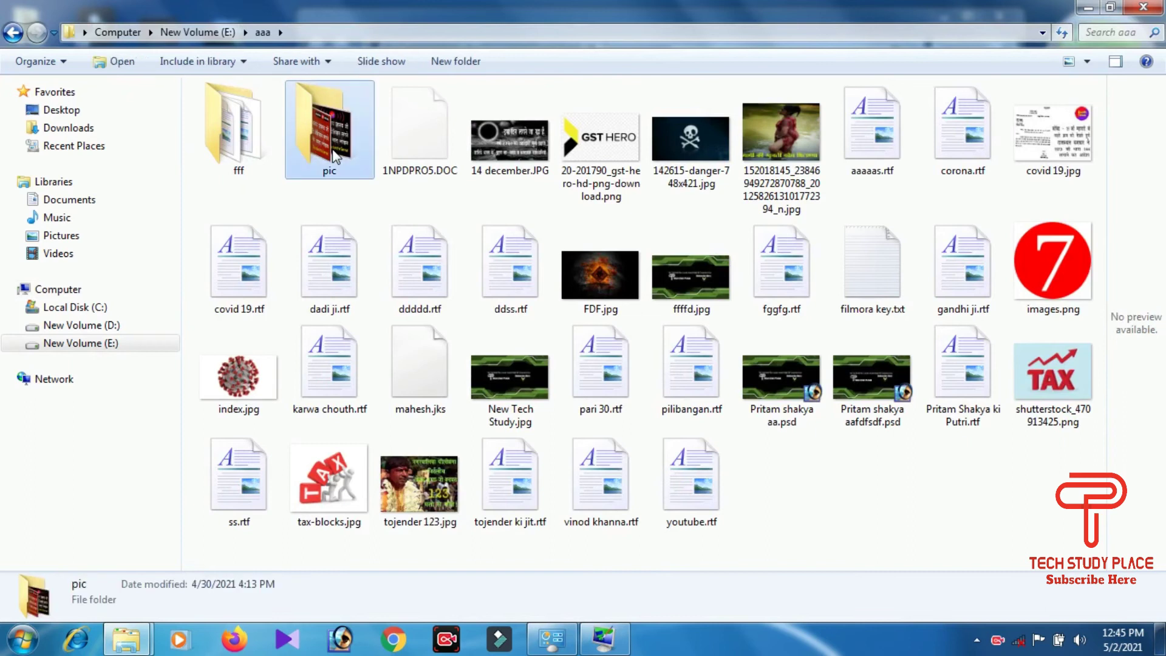
{"action": "scroll", "coordinate": [347, 188], "scroll_direction": "down", "scroll_amount": 15}
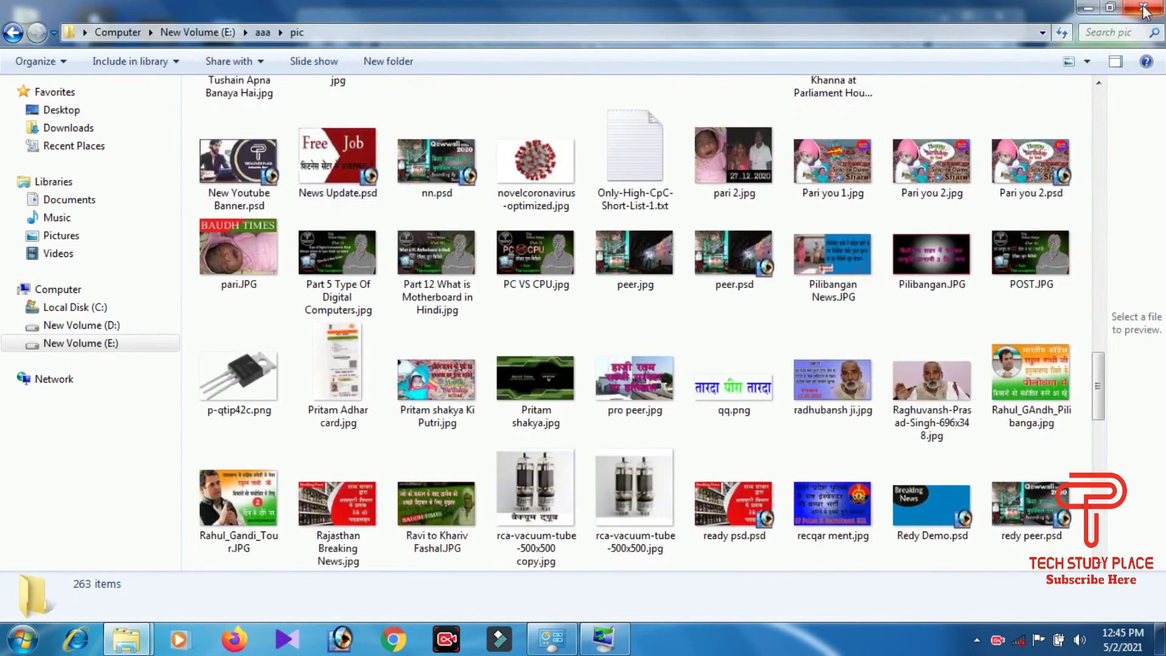
Step: Point the Photos screen saver at the E:\aaa\pic folder and save the setting
{"action": "left_click", "coordinate": [1144, 11]}
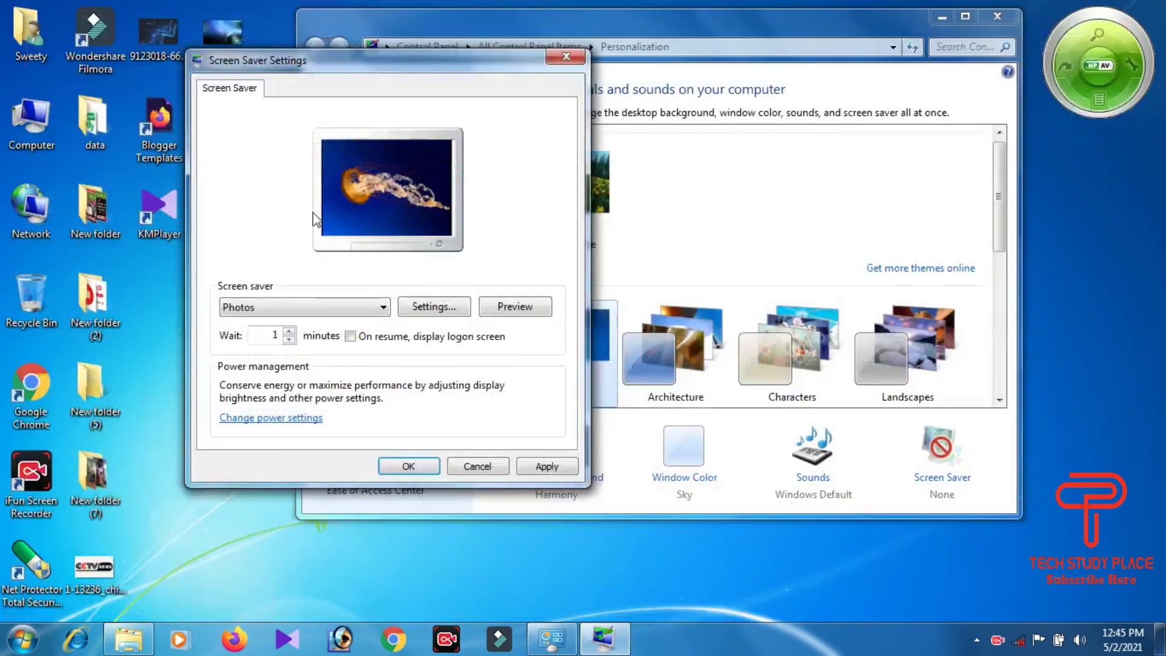
{"action": "left_click", "coordinate": [435, 312]}
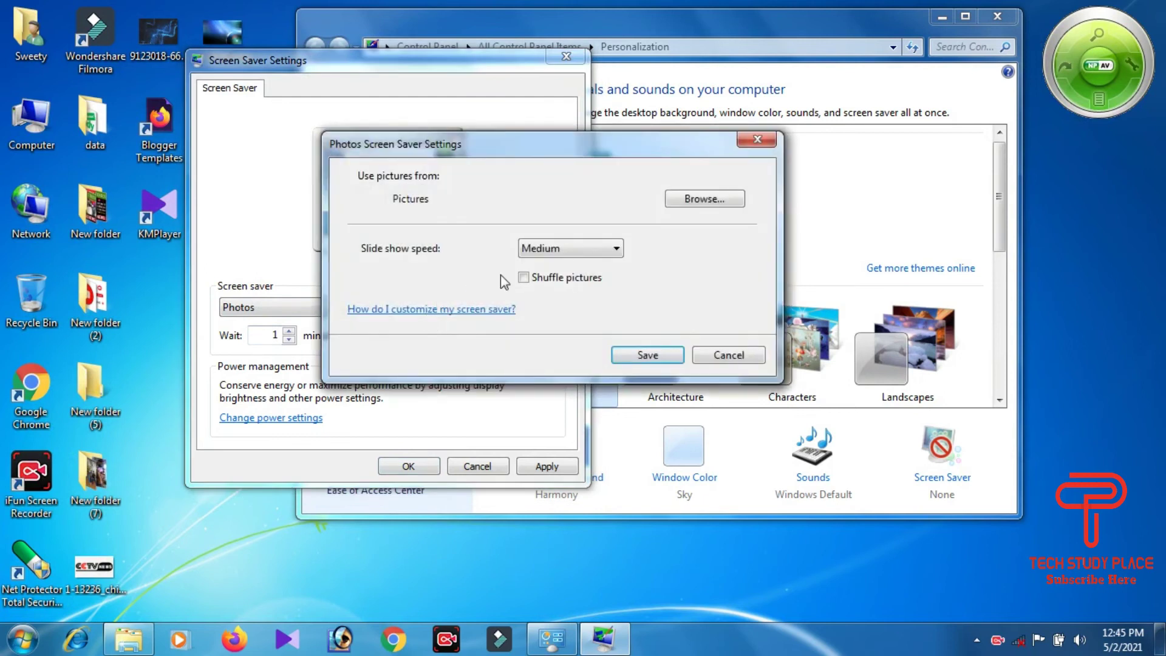
{"action": "left_click", "coordinate": [705, 200]}
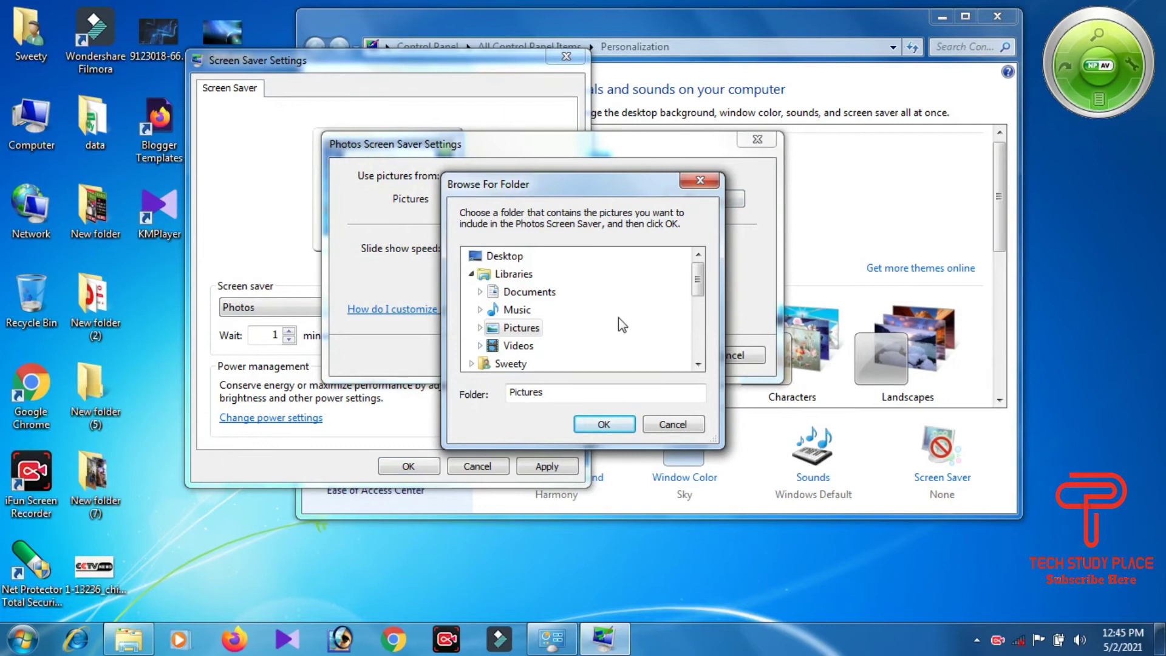
{"action": "scroll", "coordinate": [697, 286], "scroll_direction": "down", "scroll_amount": 1}
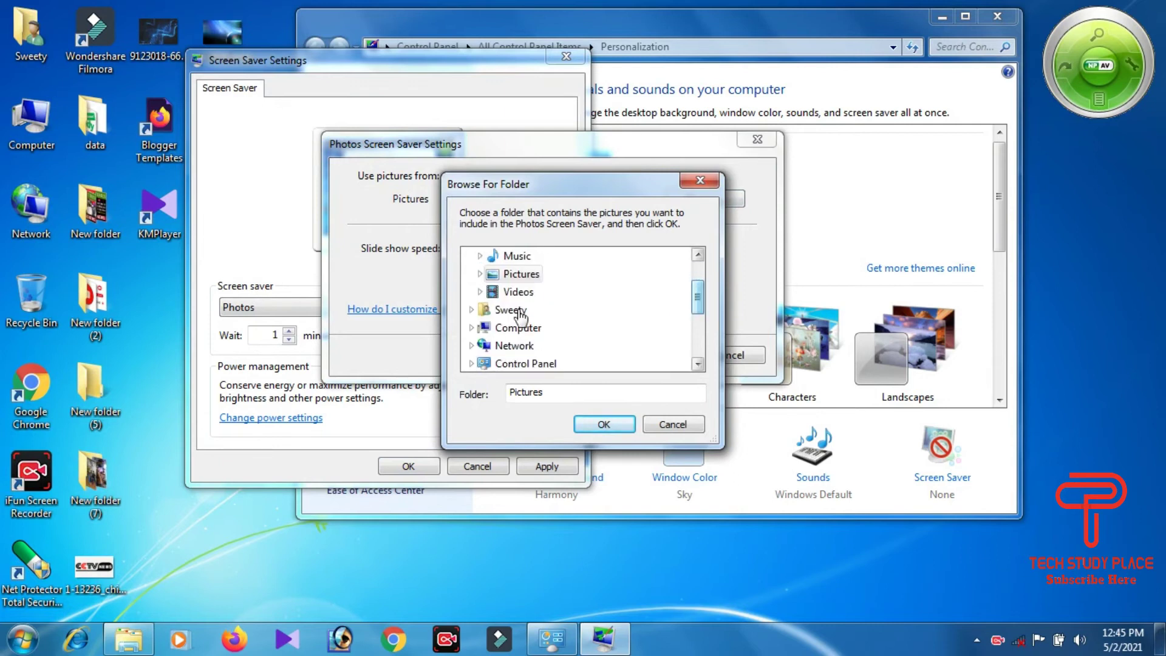
{"action": "left_click", "coordinate": [497, 329]}
{"action": "scroll", "coordinate": [508, 365], "scroll_direction": "down", "scroll_amount": 1}
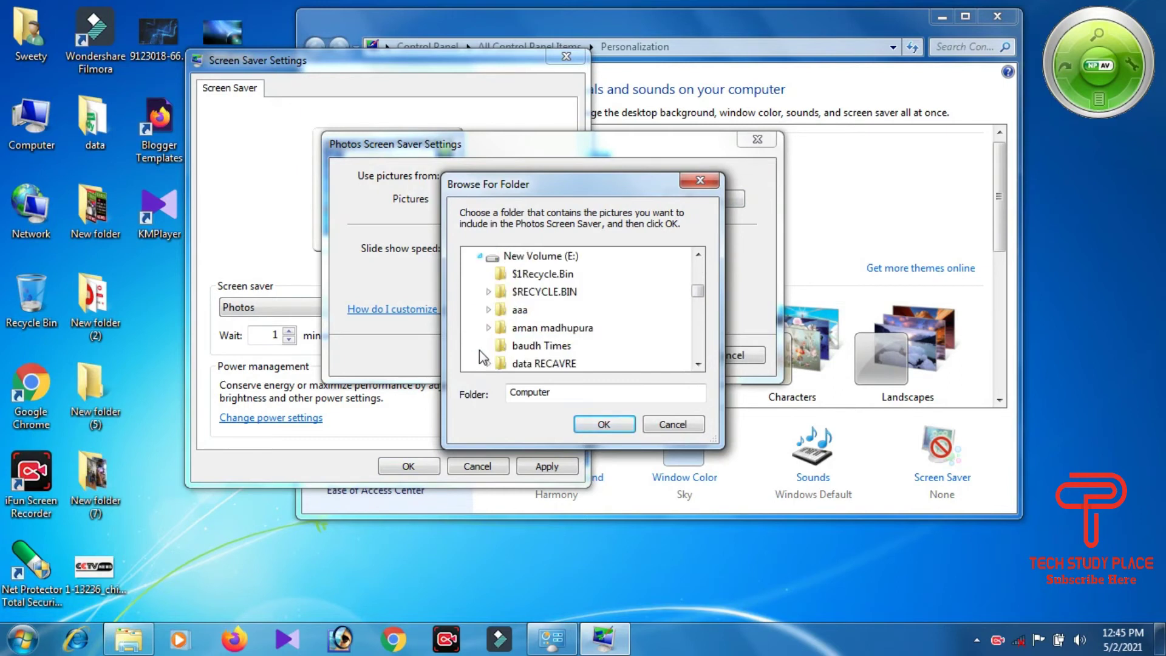
{"action": "double_click", "coordinate": [523, 311]}
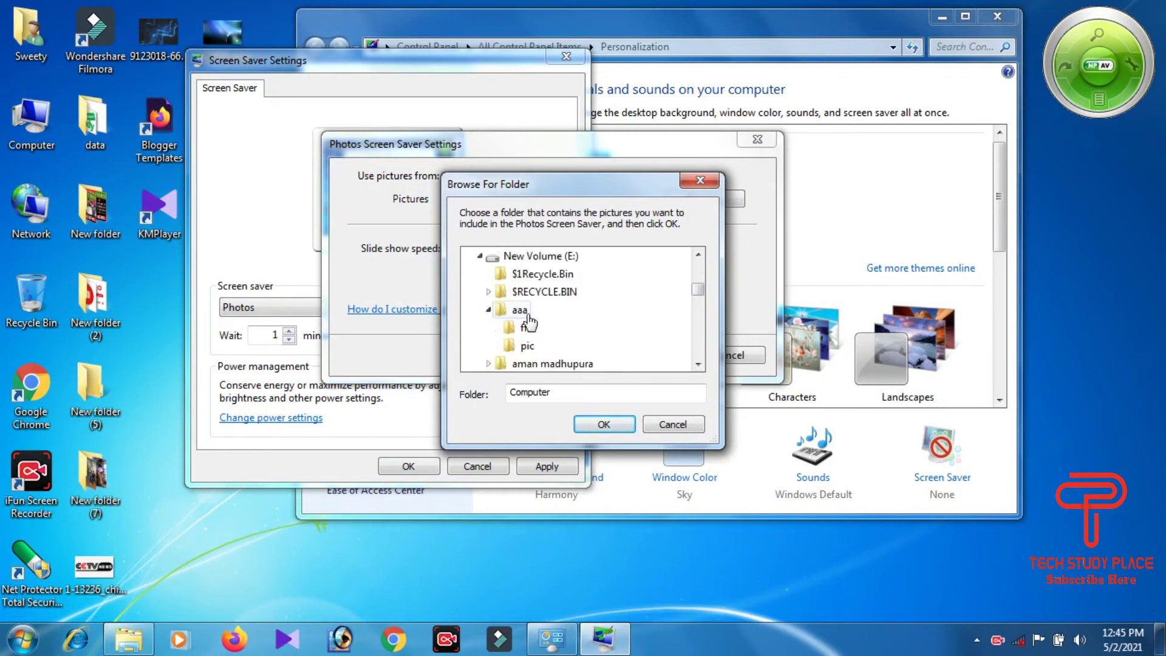
{"action": "left_click", "coordinate": [528, 351]}
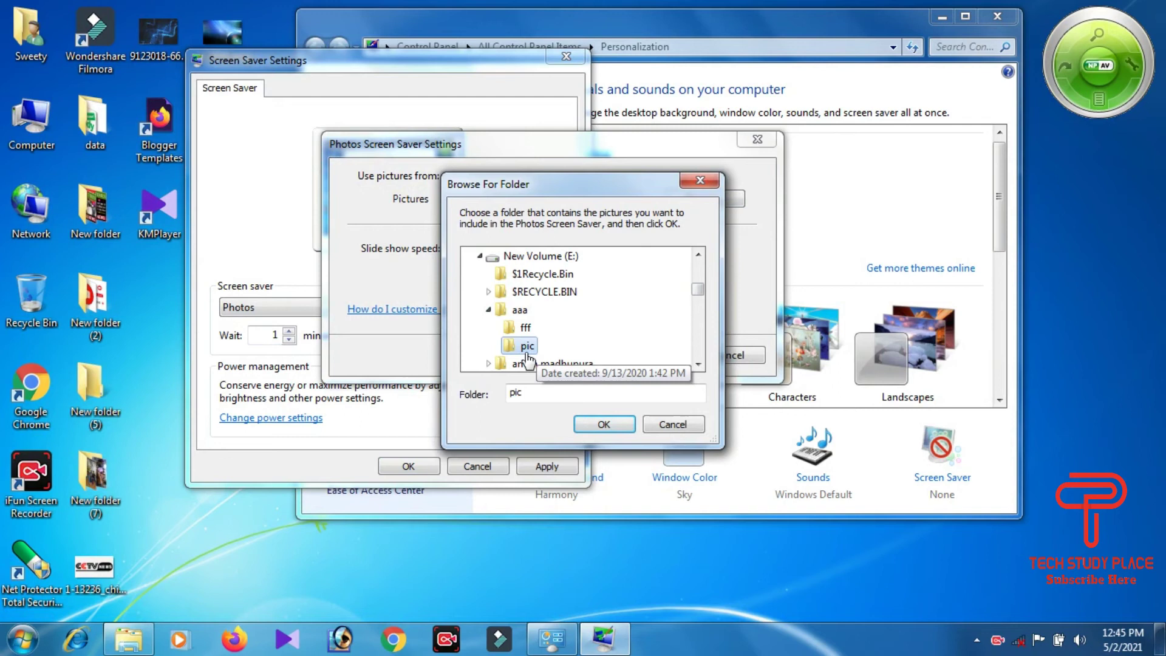
{"action": "left_click", "coordinate": [605, 424]}
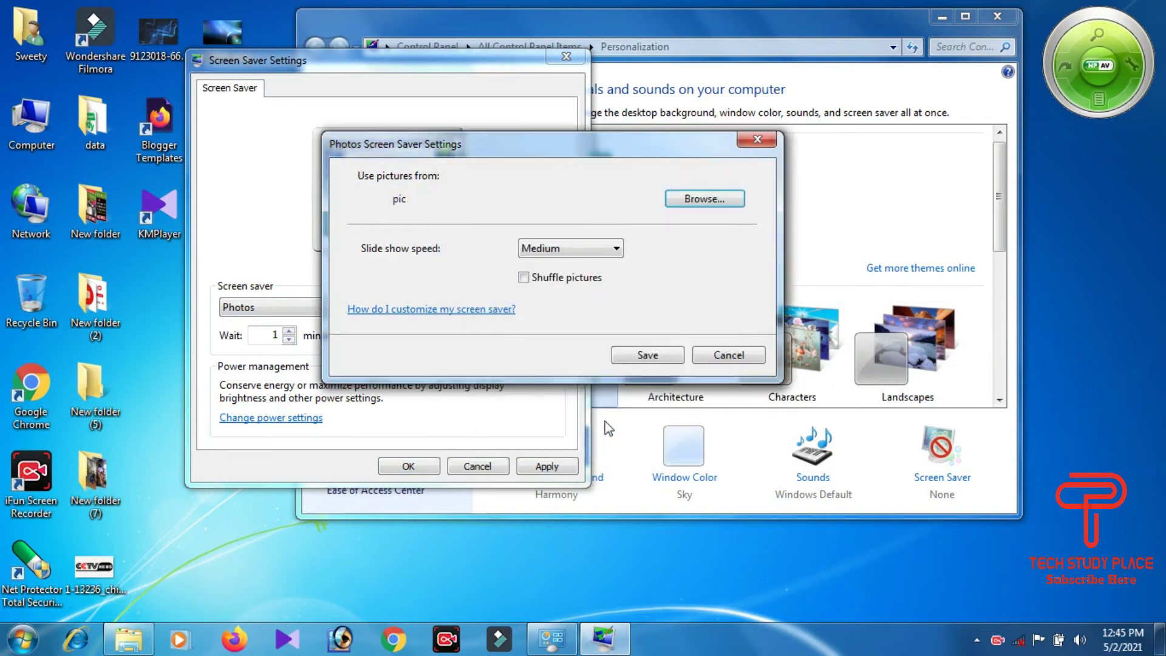
{"action": "left_click", "coordinate": [646, 359]}
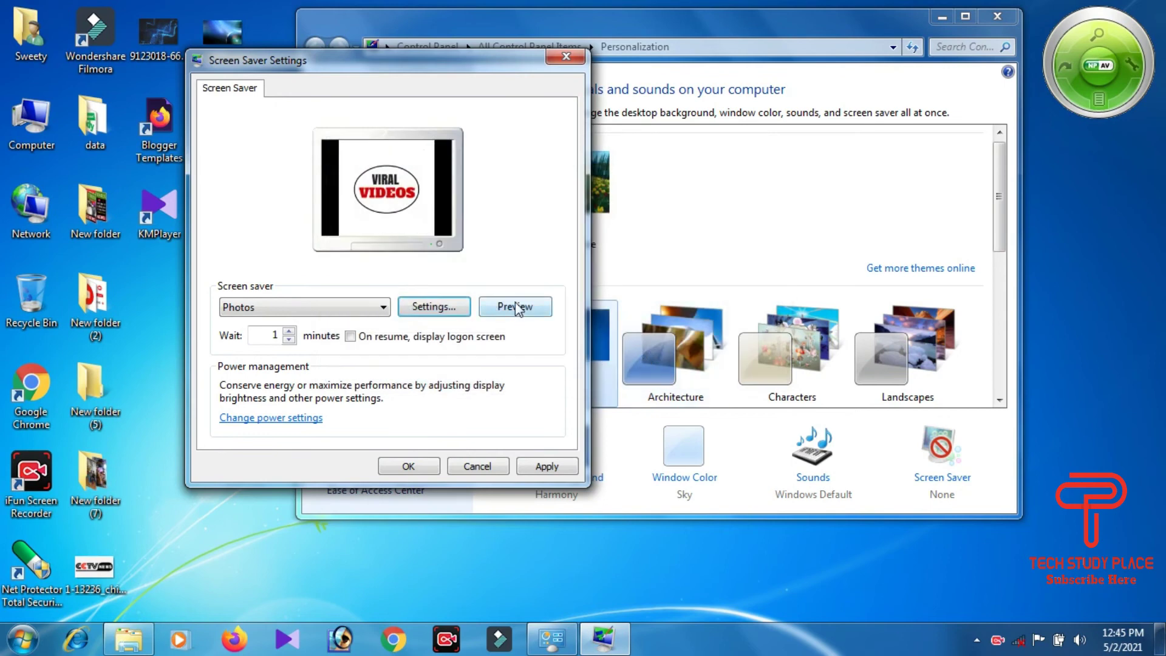
Step: Set the Photos slideshow speed to Fast, save, and preview the pic-folder slideshow full screen
{"action": "left_click", "coordinate": [516, 307]}
{"action": "left_click", "coordinate": [425, 310]}
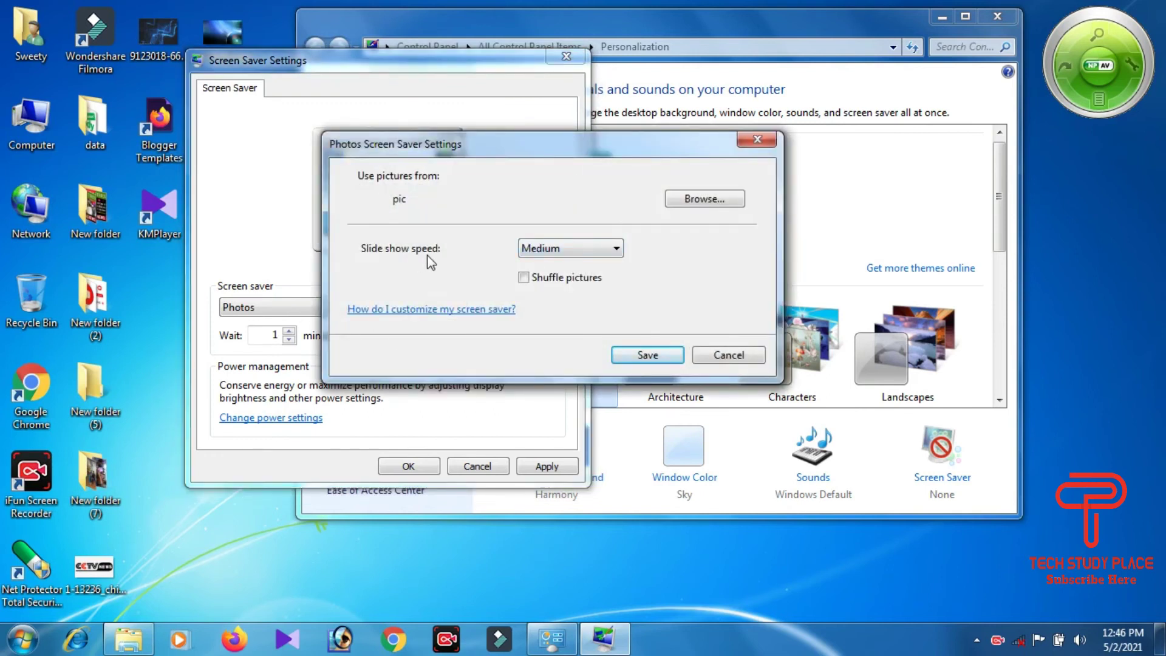
{"action": "left_click", "coordinate": [545, 250]}
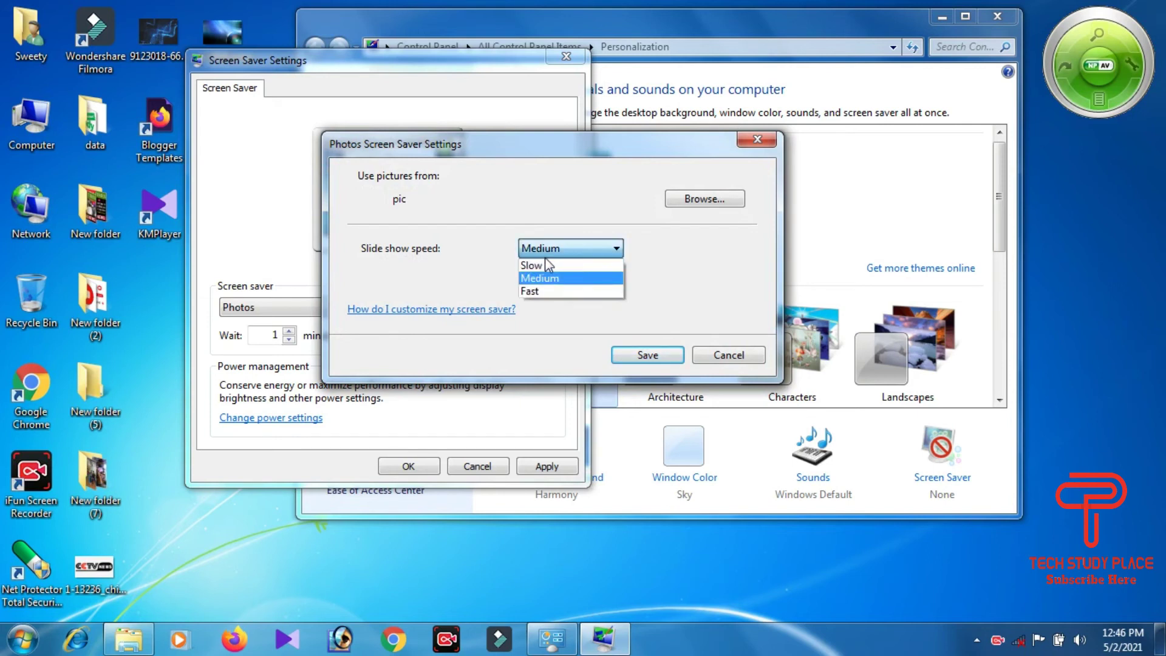
{"action": "left_click", "coordinate": [570, 292]}
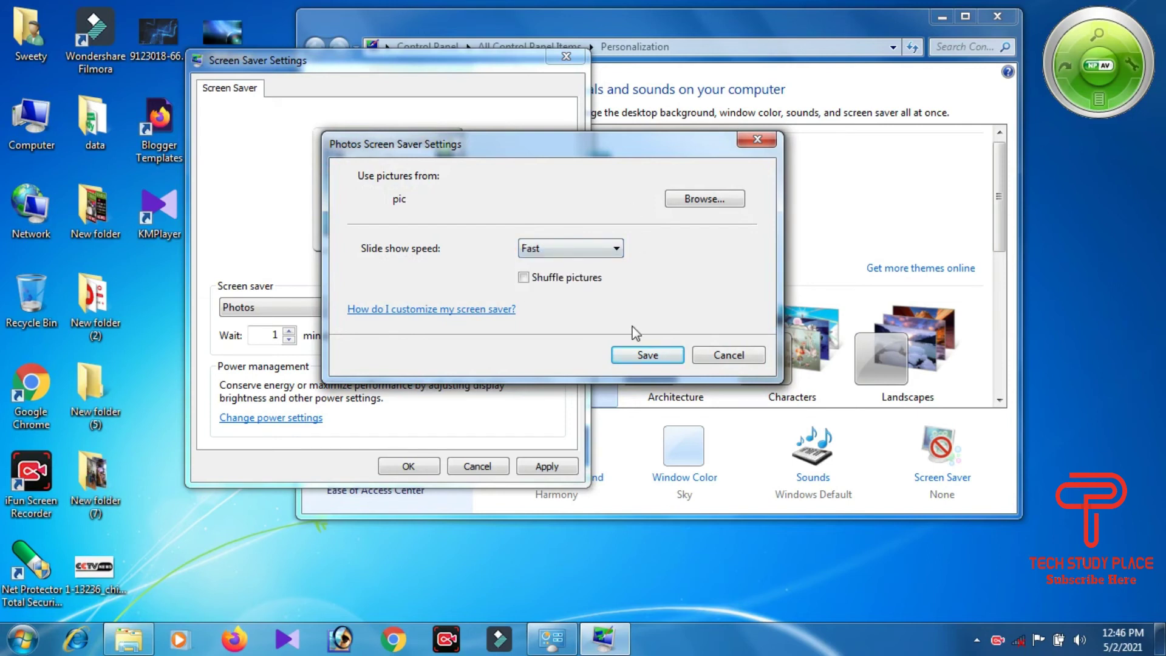
{"action": "left_click", "coordinate": [641, 358]}
{"action": "left_click", "coordinate": [514, 305]}
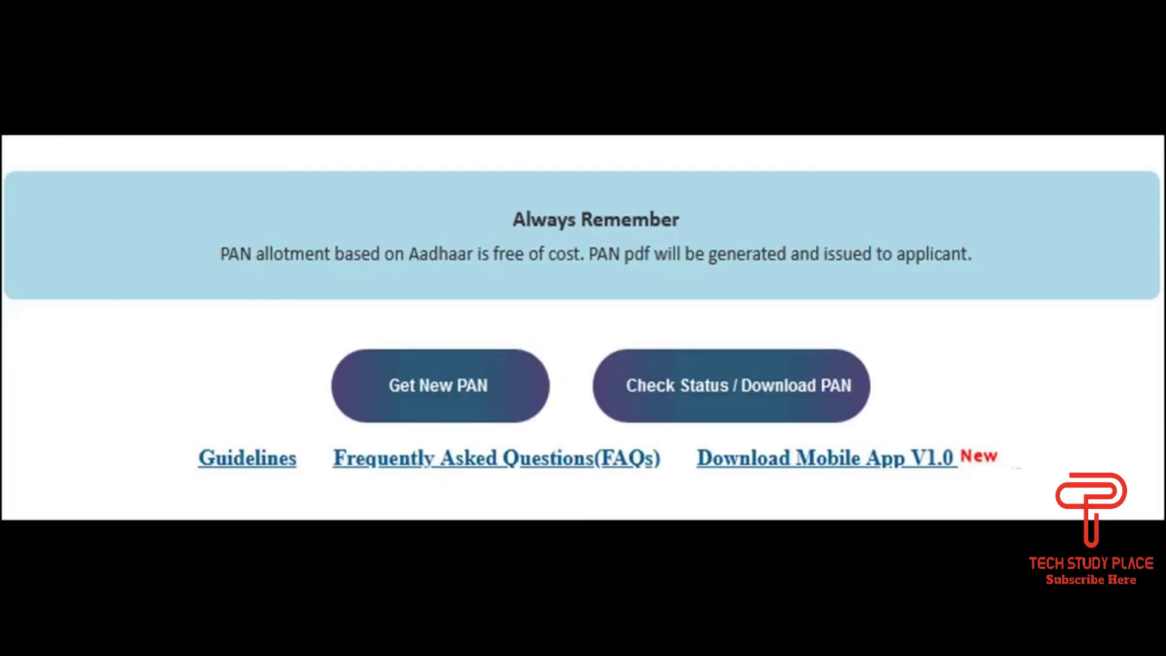
Step: Switch the screen saver to Ribbons and preview it full screen
{"action": "mouse_move", "coordinate": [423, 361]}
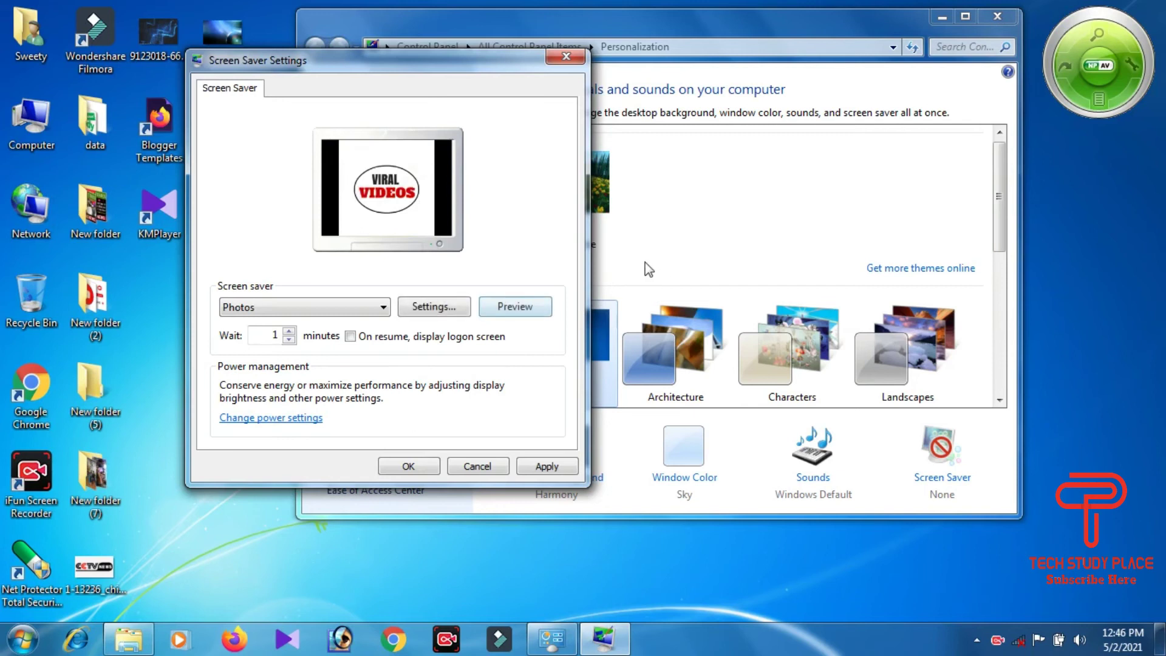
{"action": "left_click", "coordinate": [358, 312]}
{"action": "left_click", "coordinate": [241, 401]}
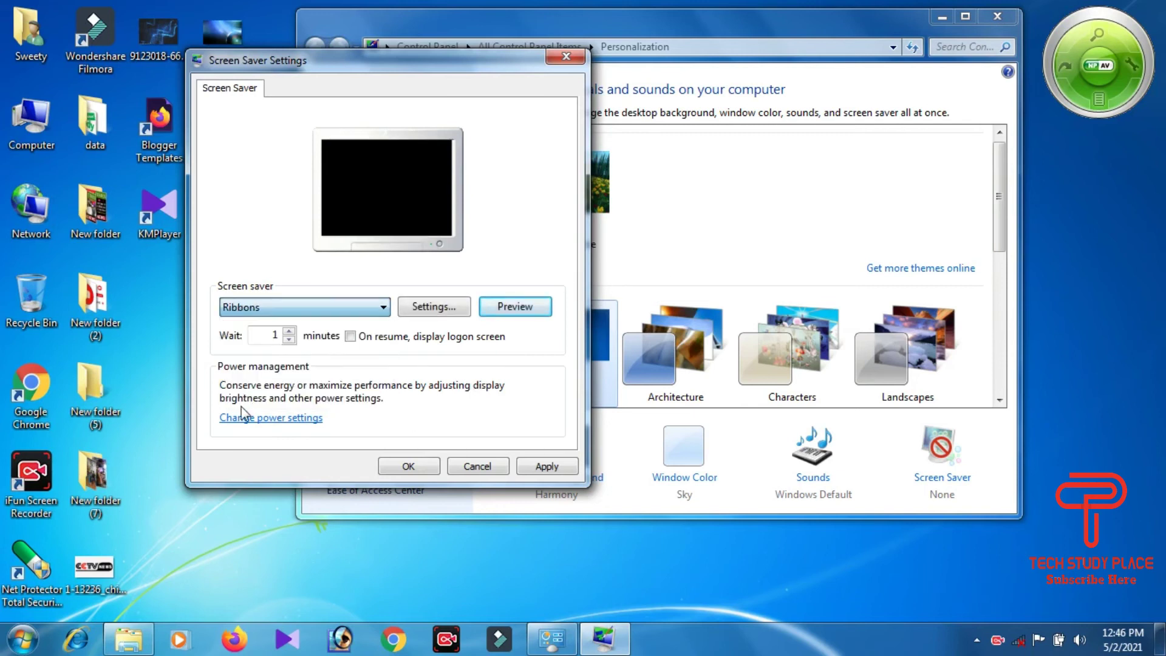
{"action": "left_click", "coordinate": [523, 308]}
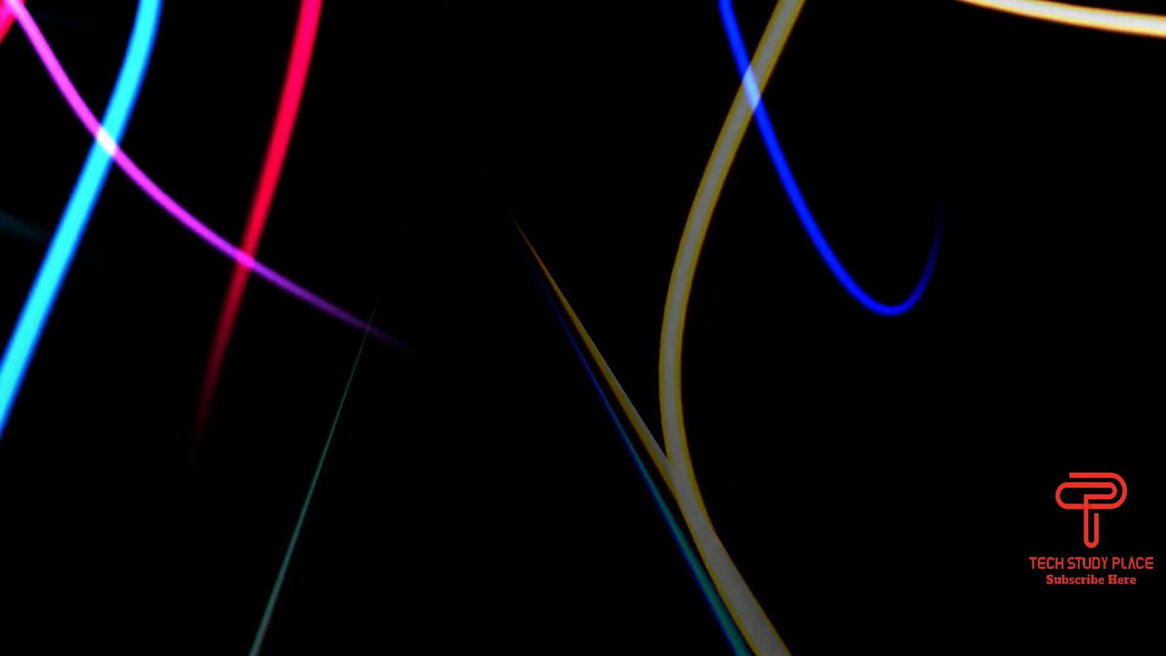
Step: Raise the wait time to 3 minutes, then apply and confirm the Ribbons screen saver
{"action": "mouse_move", "coordinate": [399, 242]}
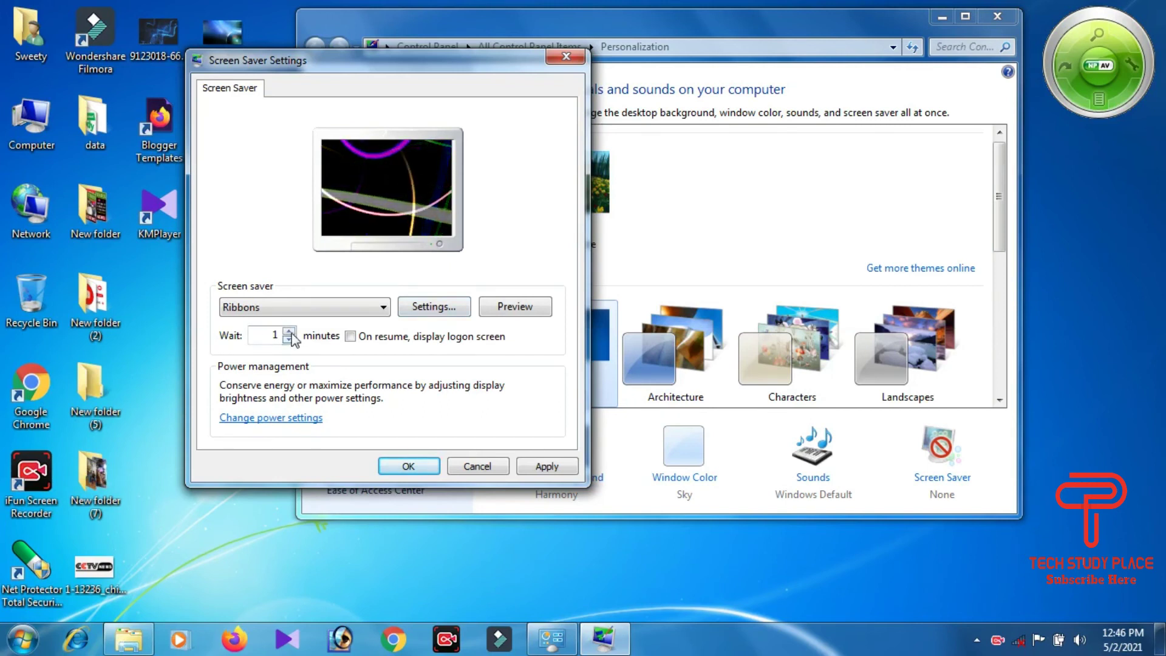
{"action": "left_click", "coordinate": [290, 332]}
{"action": "left_click", "coordinate": [289, 331]}
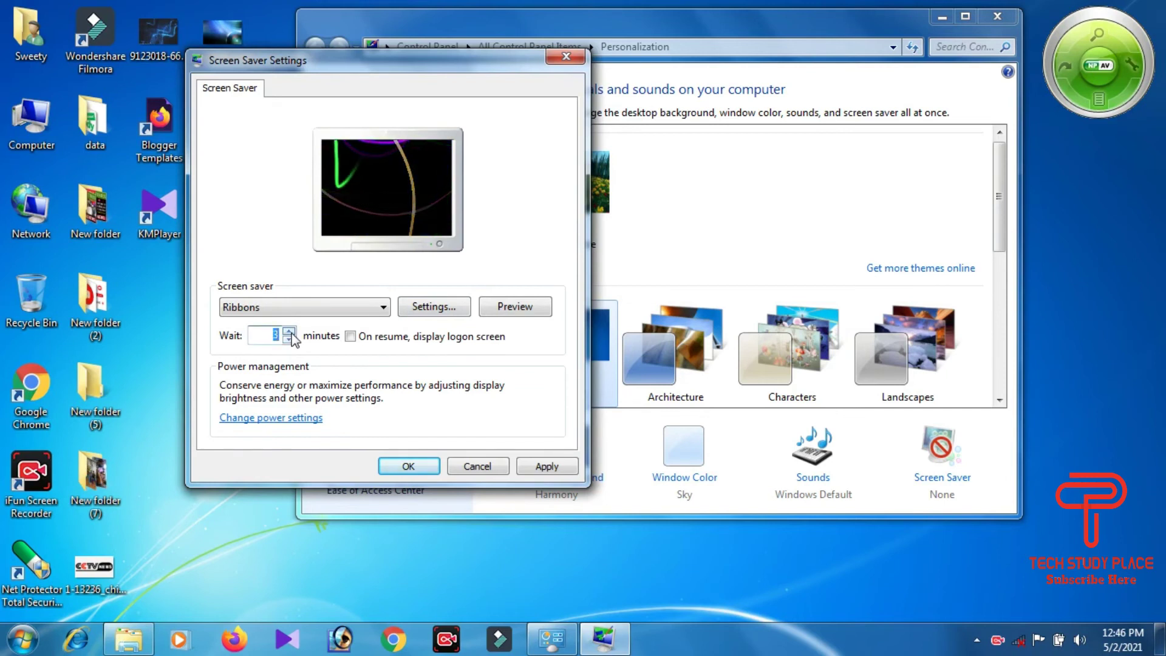
{"action": "left_click", "coordinate": [542, 464]}
{"action": "left_click", "coordinate": [406, 466]}
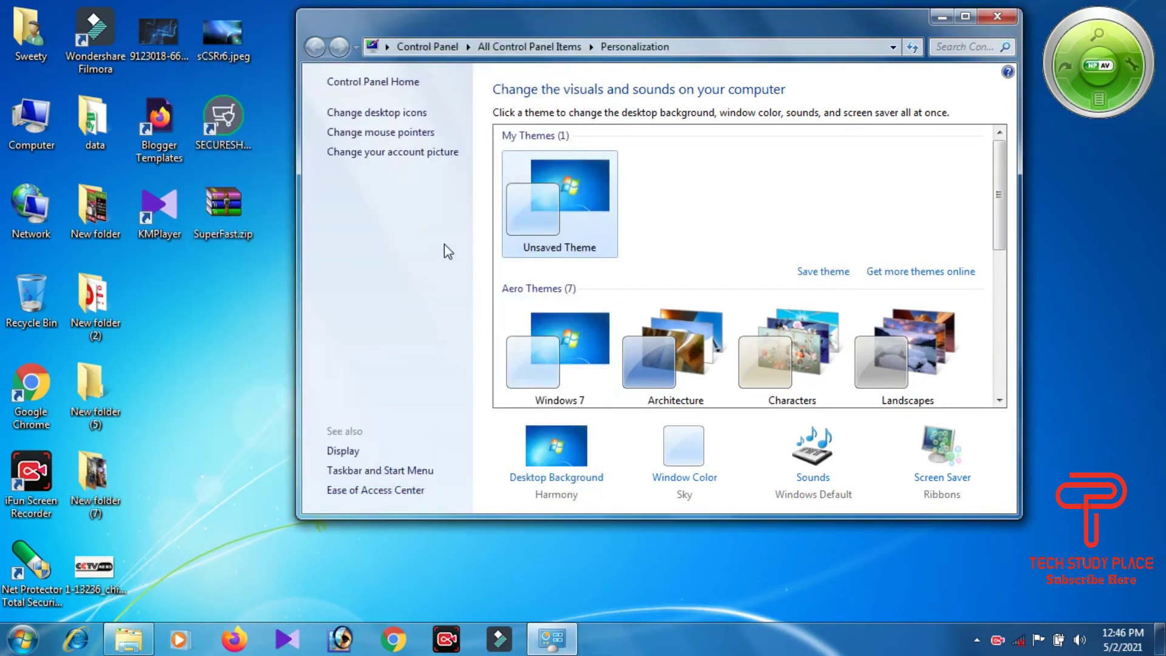
Step: Reopen Screen Saver Settings, confirm Ribbons has no options, and switch to 3D Text
{"action": "left_click", "coordinate": [940, 484]}
{"action": "left_click", "coordinate": [300, 283]}
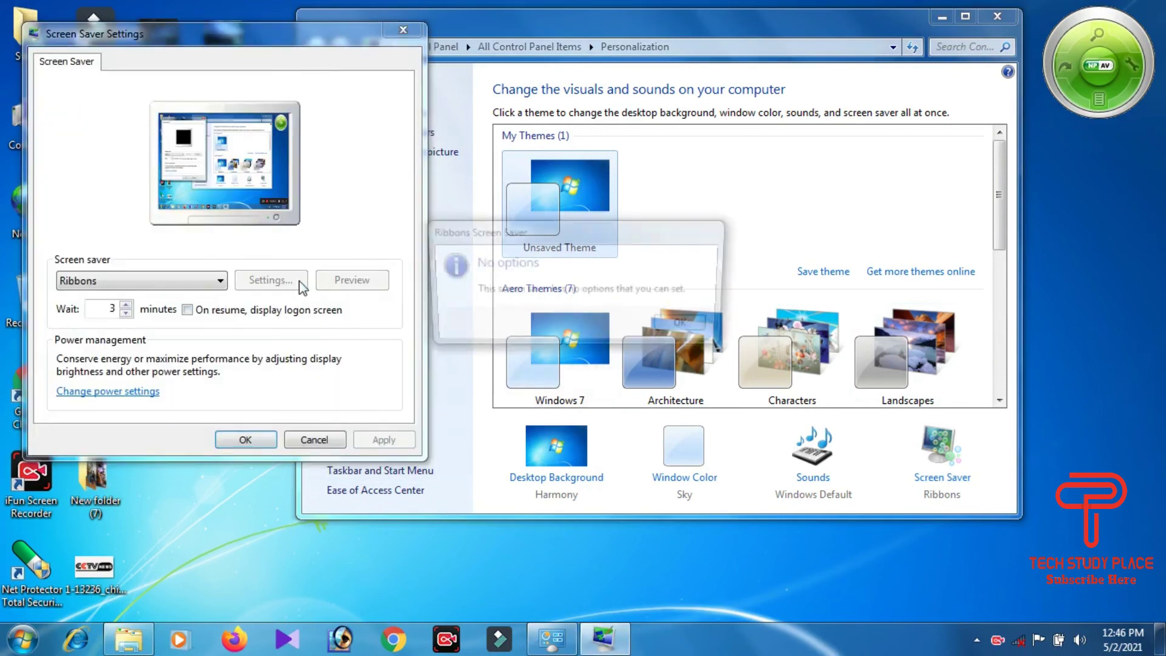
{"action": "left_click", "coordinate": [704, 332]}
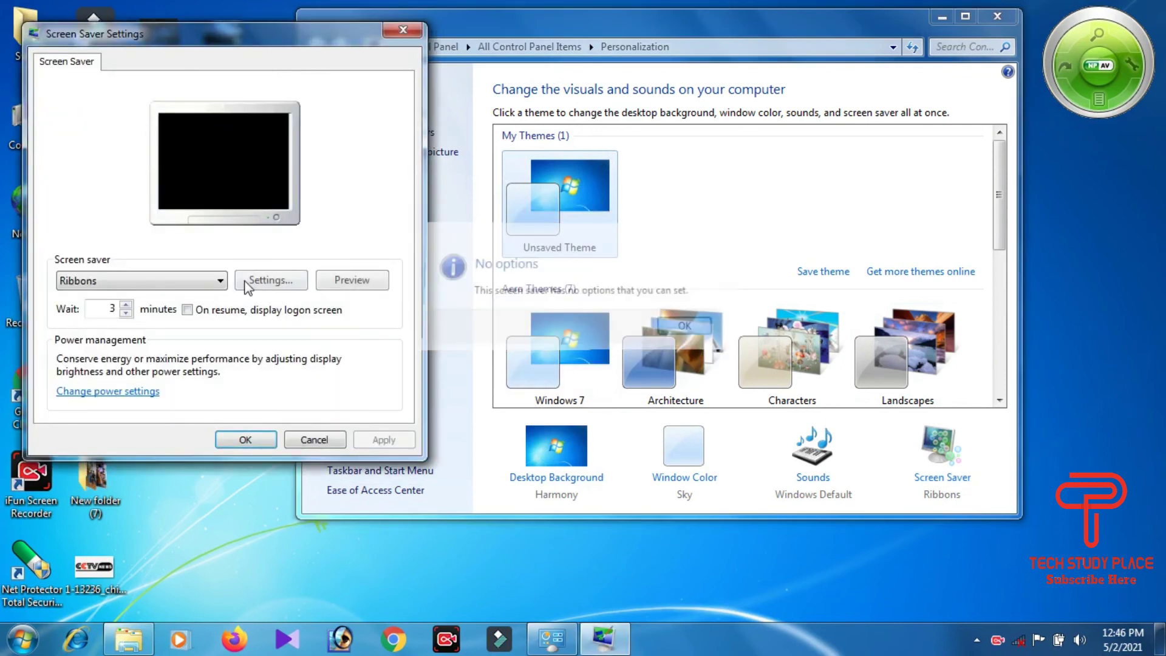
{"action": "left_click", "coordinate": [195, 280]}
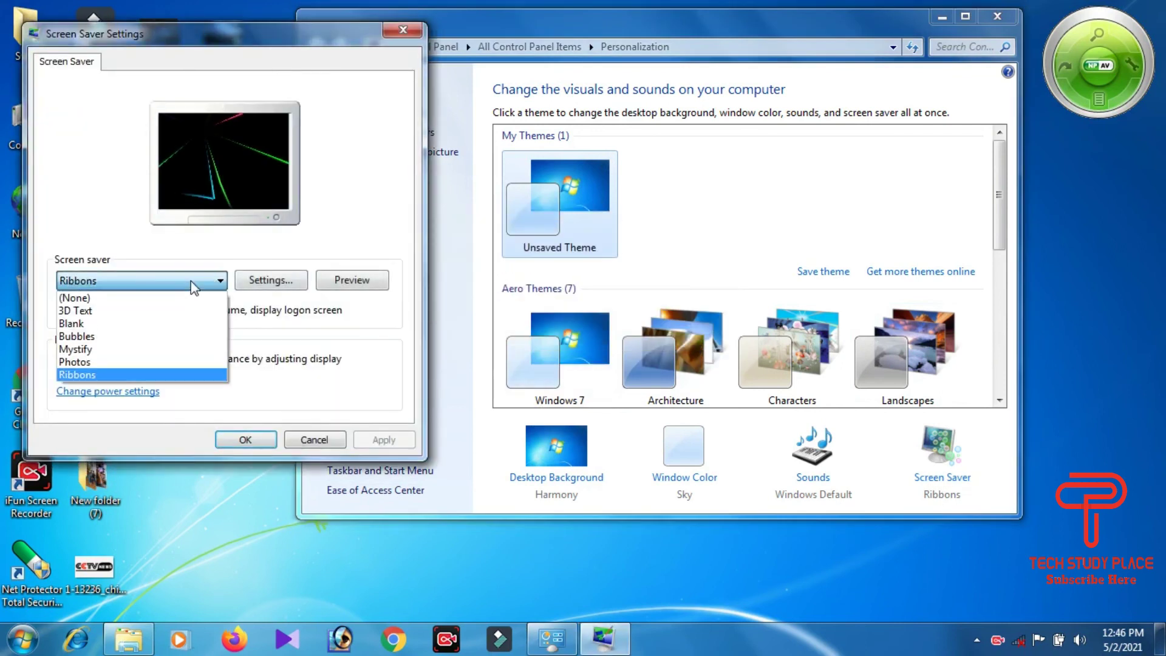
{"action": "left_click", "coordinate": [102, 311]}
Step: Give the 3D Text 'Tech Study Place' the USABlack font after trying Trebuchet MS and Tubular, then preview
{"action": "left_click", "coordinate": [276, 280]}
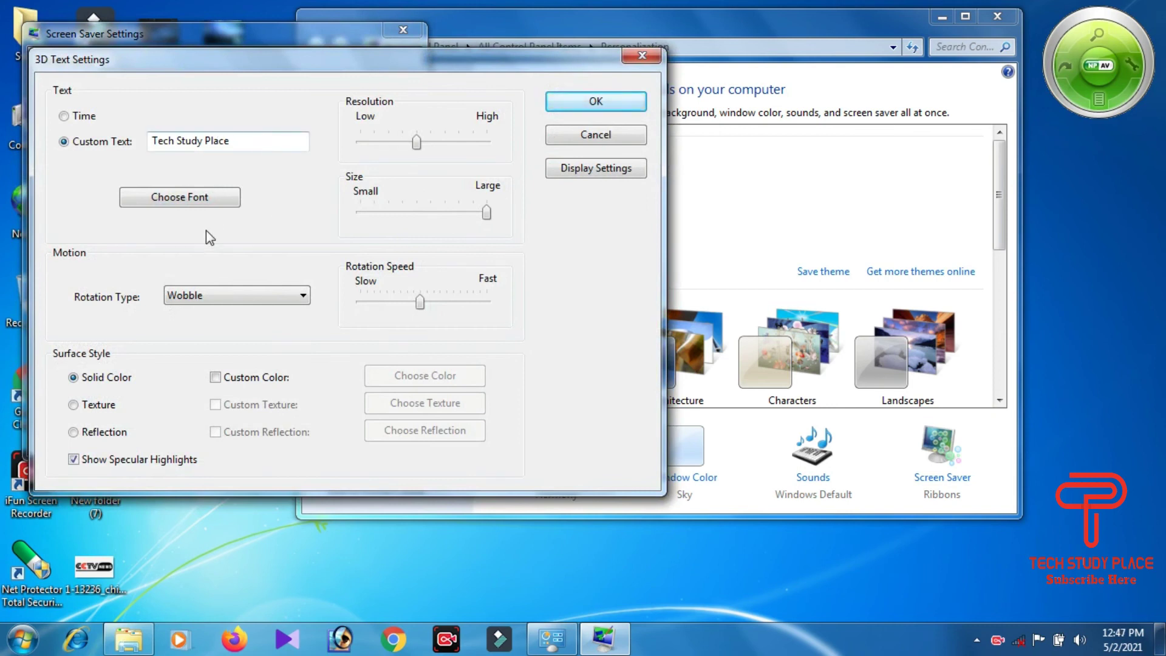
{"action": "left_click", "coordinate": [197, 194]}
{"action": "scroll", "coordinate": [151, 291], "scroll_direction": "up", "scroll_amount": 4}
{"action": "left_click", "coordinate": [103, 268]}
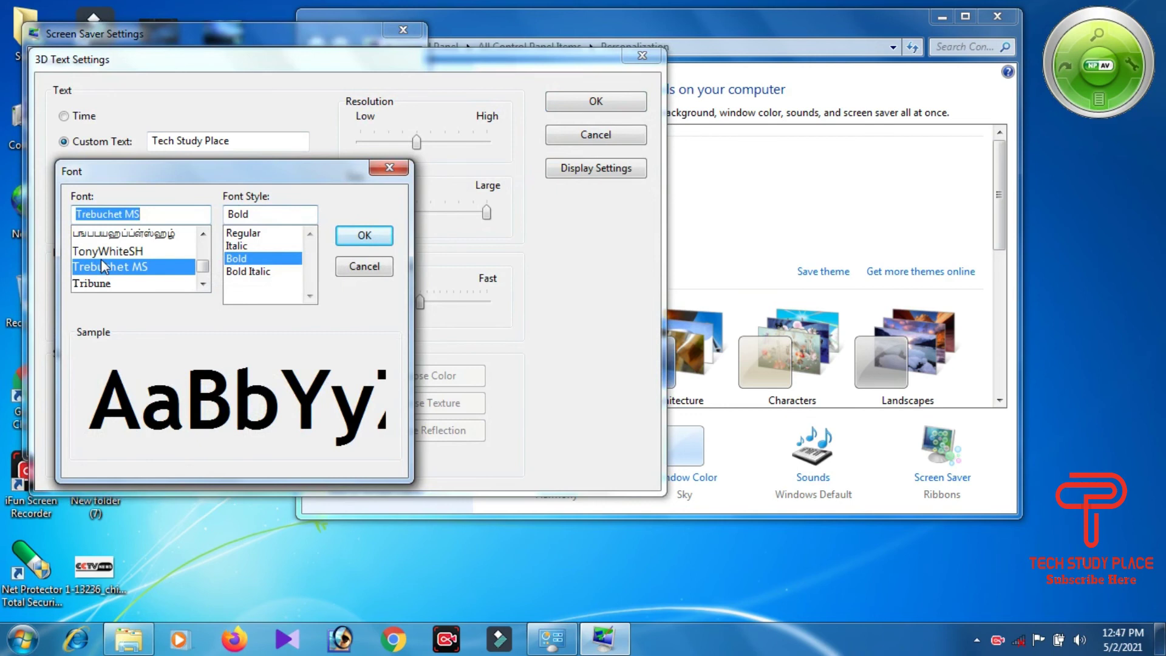
{"action": "scroll", "coordinate": [101, 258], "scroll_direction": "down", "scroll_amount": 2}
{"action": "scroll", "coordinate": [98, 243], "scroll_direction": "up", "scroll_amount": 3}
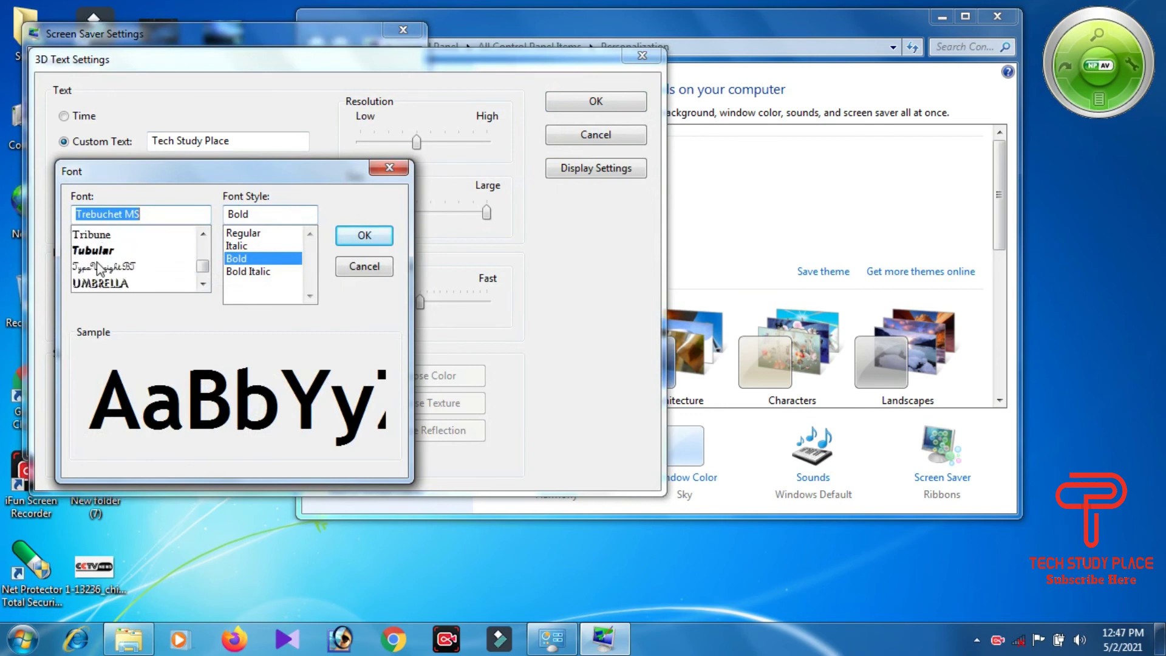
{"action": "left_click", "coordinate": [98, 252]}
{"action": "scroll", "coordinate": [133, 280], "scroll_direction": "down", "scroll_amount": 3}
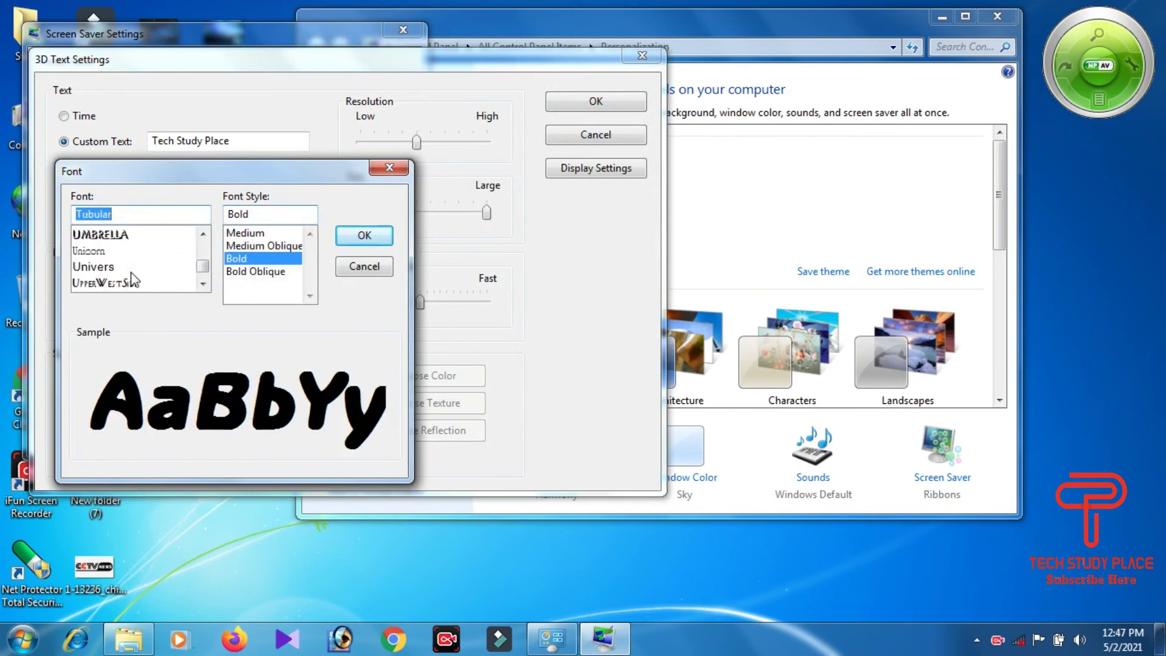
{"action": "scroll", "coordinate": [134, 279], "scroll_direction": "down", "scroll_amount": 1}
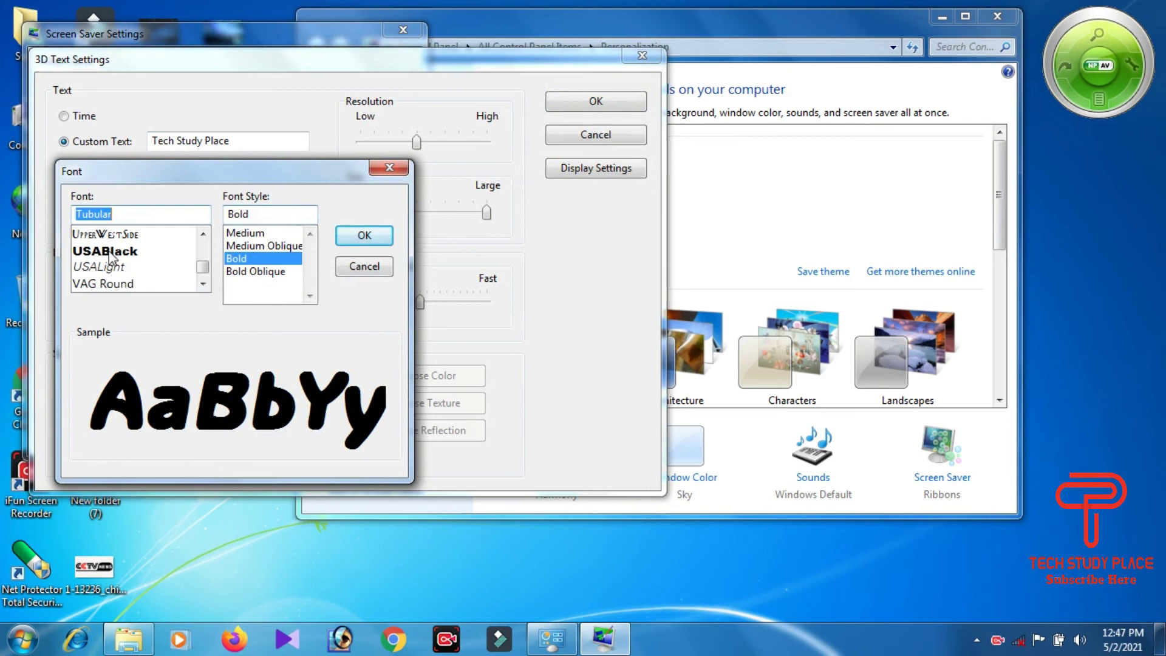
{"action": "left_click", "coordinate": [111, 254]}
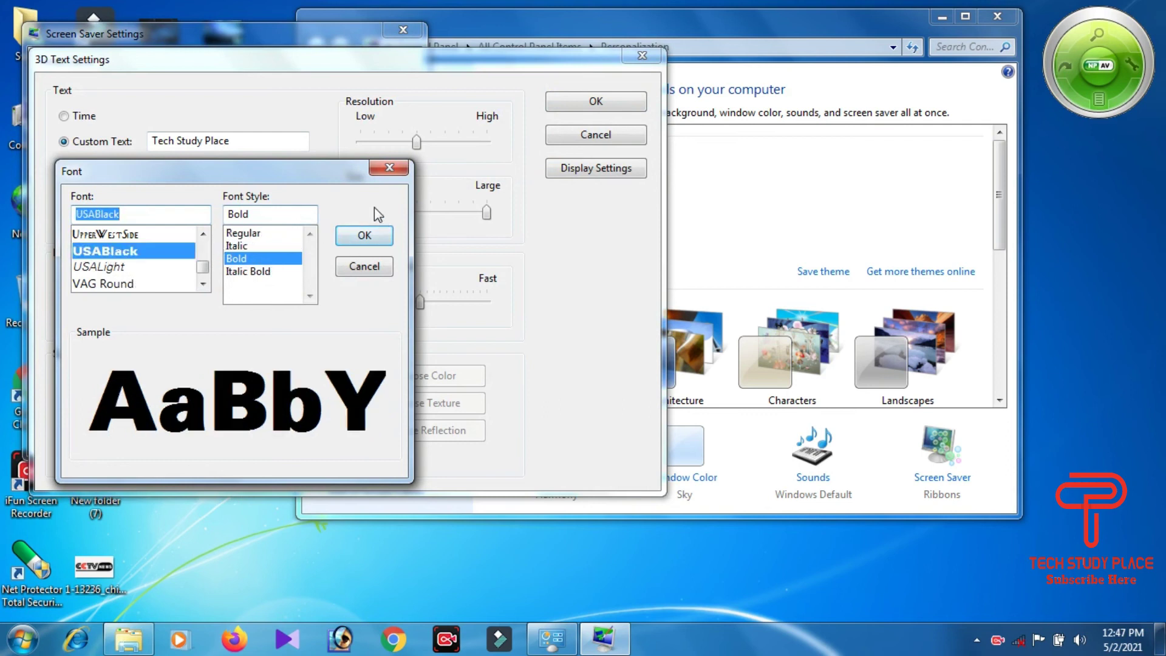
{"action": "left_click", "coordinate": [359, 238]}
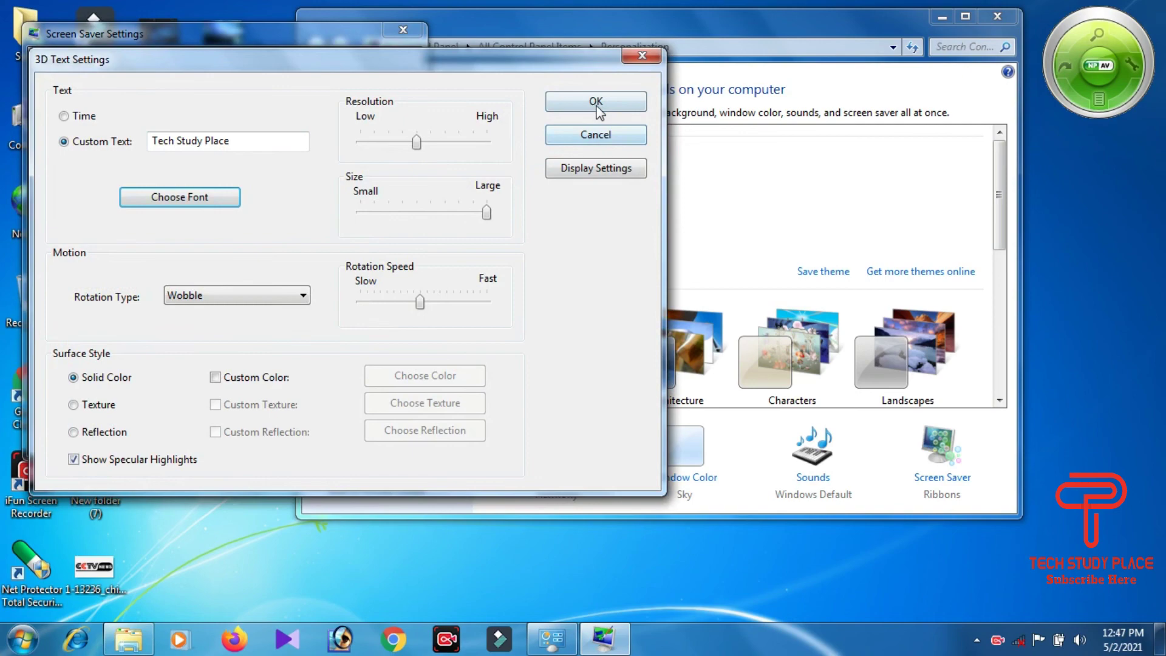
{"action": "left_click", "coordinate": [597, 104]}
{"action": "left_click", "coordinate": [352, 280]}
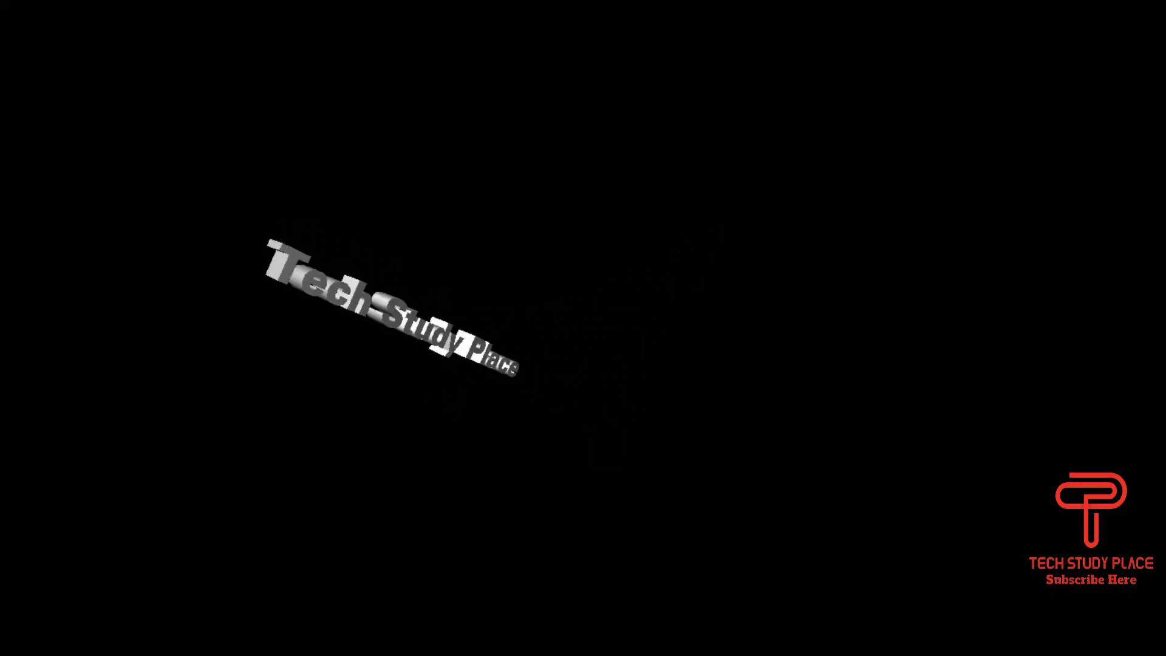
Step: Lower the 3D Text size slider one notch to make the text slightly smaller
{"action": "mouse_move", "coordinate": [111, 360]}
{"action": "left_click", "coordinate": [267, 280]}
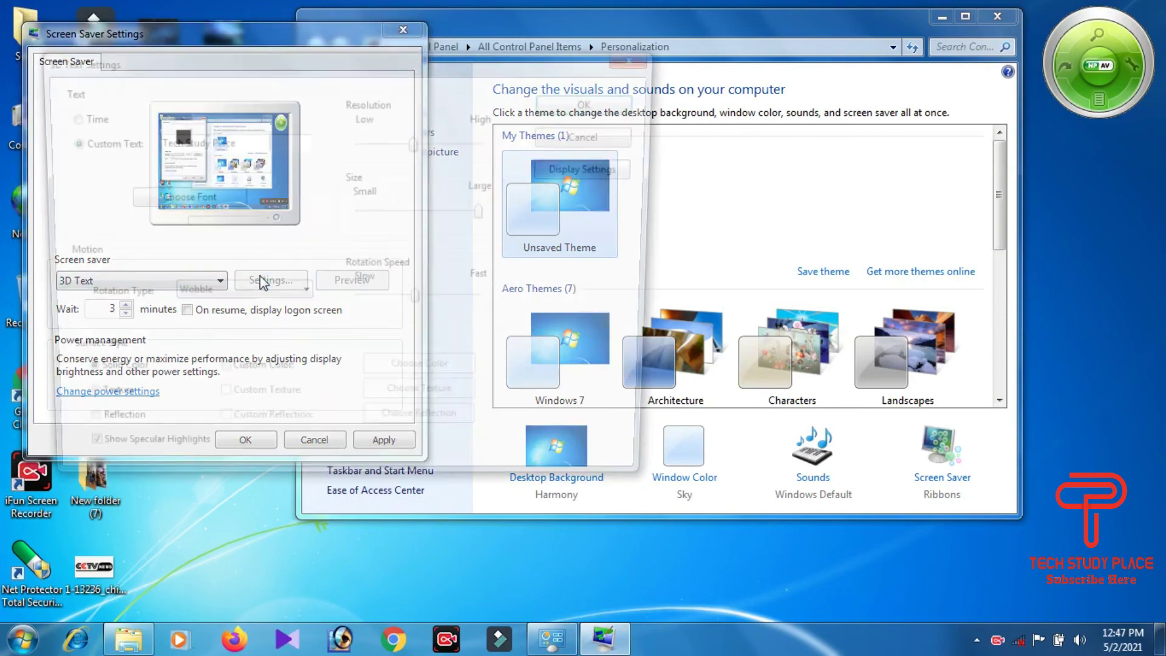
{"action": "left_click_drag", "start_coordinate": [486, 212], "coordinate": [472, 212]}
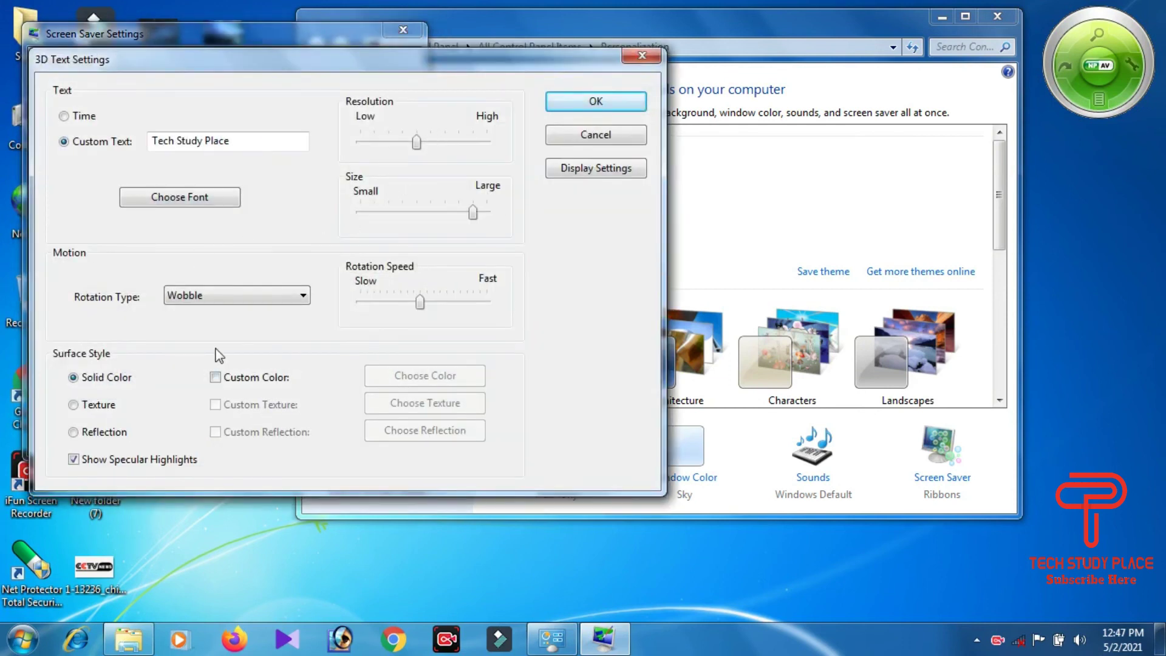
{"action": "left_click", "coordinate": [592, 102]}
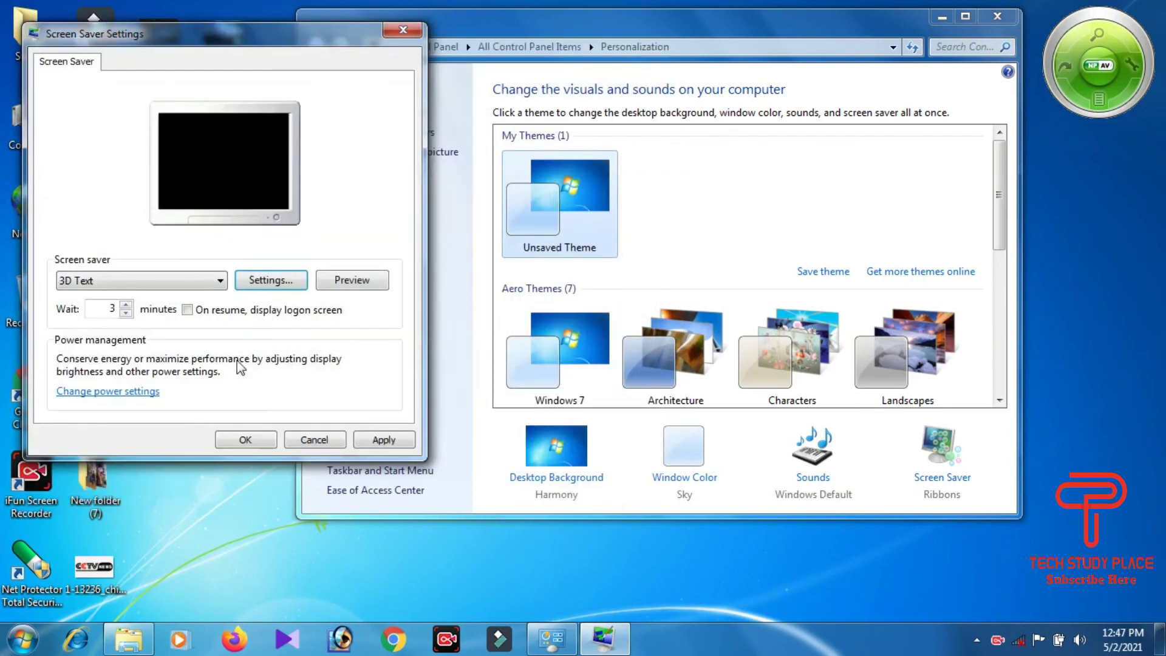
Step: Set the wait to 5 minutes, apply 3D Text, and close Personalization
{"action": "left_click", "coordinate": [126, 306]}
{"action": "left_click", "coordinate": [126, 305]}
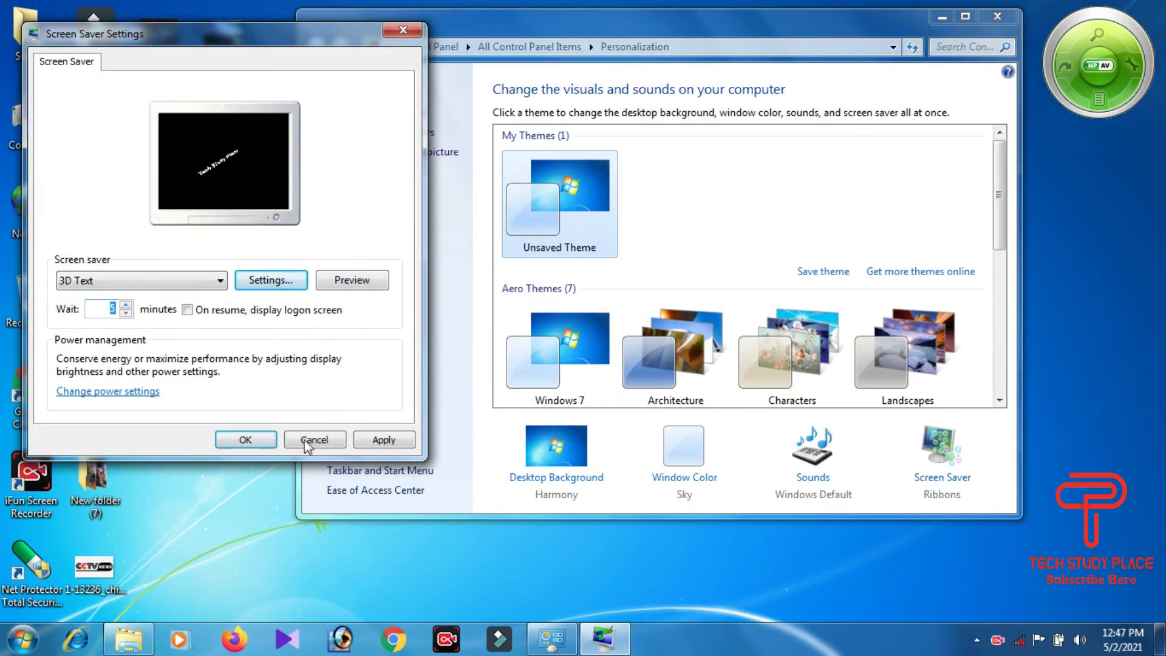
{"action": "left_click", "coordinate": [261, 440]}
{"action": "left_click", "coordinate": [263, 441]}
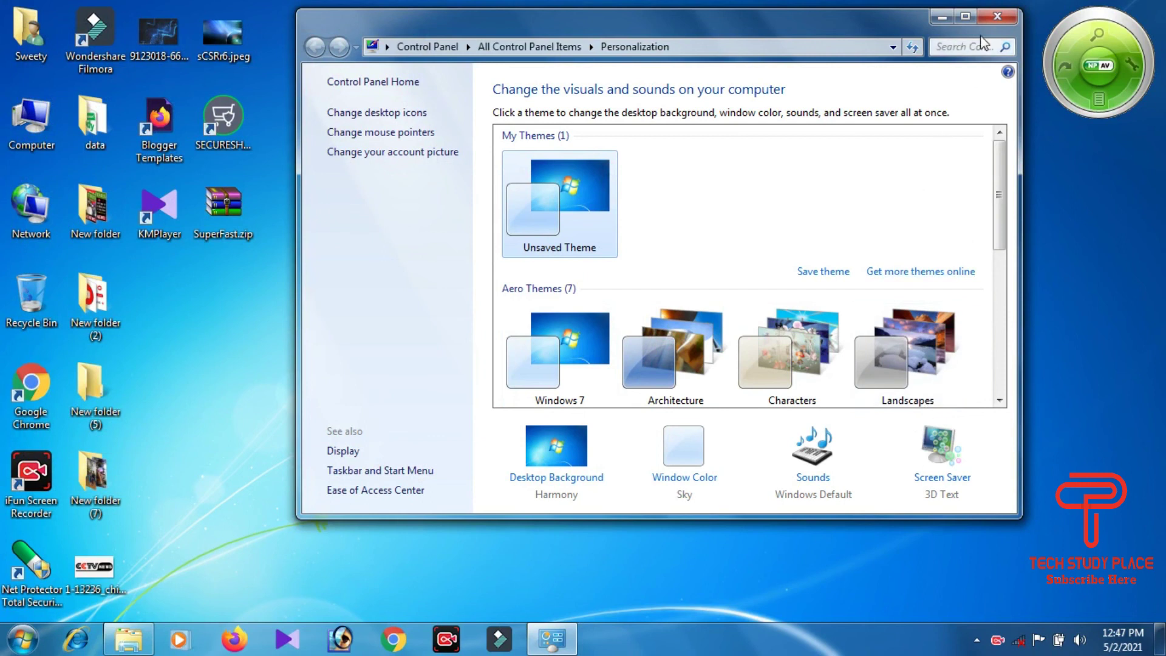
{"action": "left_click", "coordinate": [996, 22]}
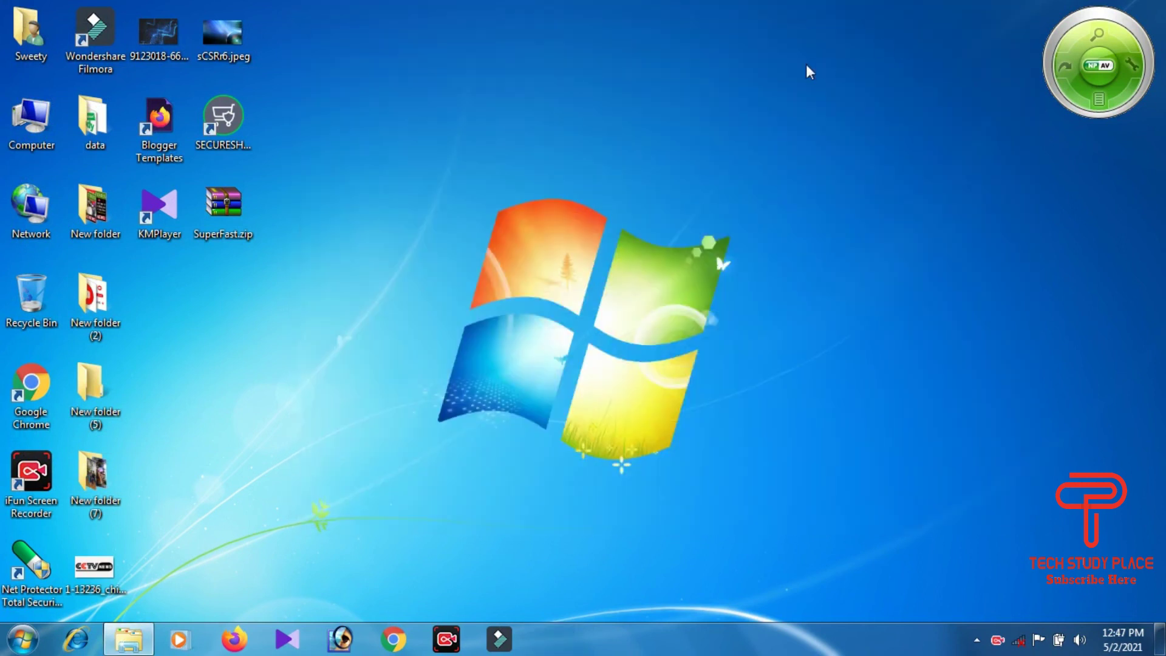